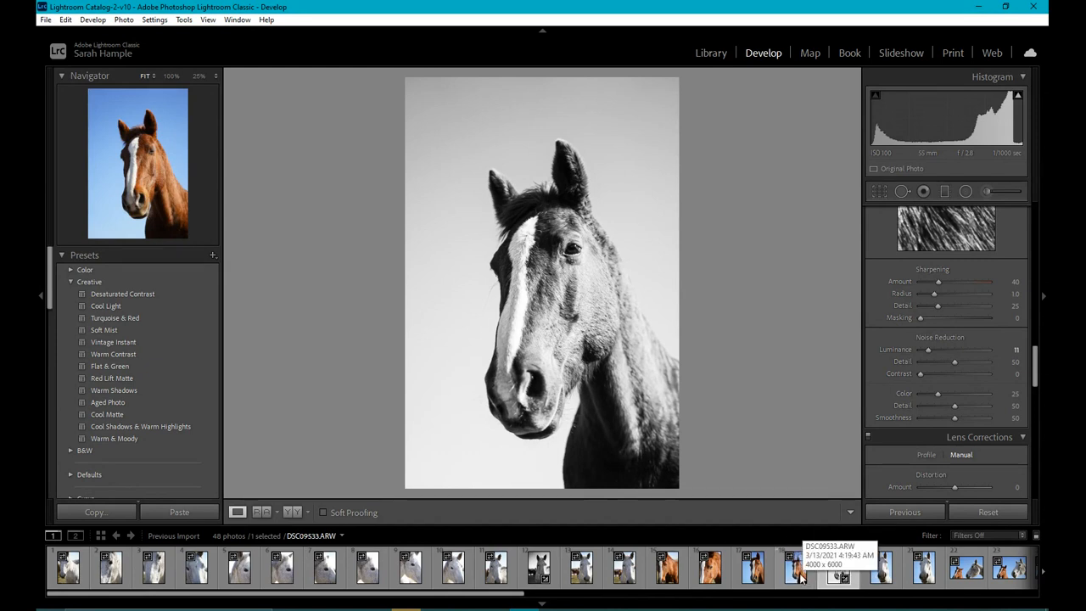
Compare the brown horse portraits with the finished black-and-white version in the photo set
click(800, 579)
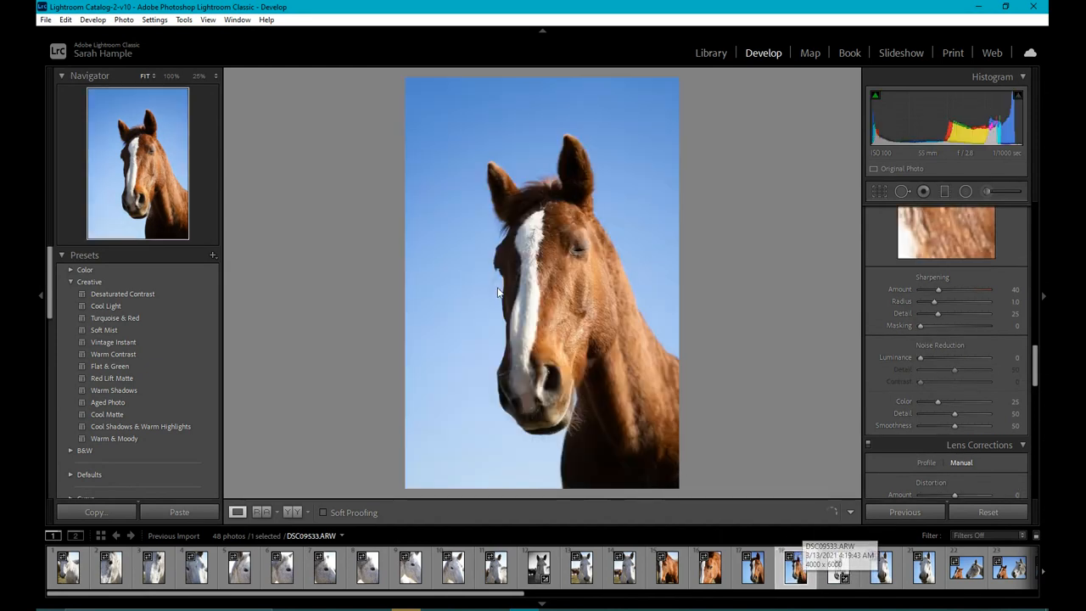
click(759, 579)
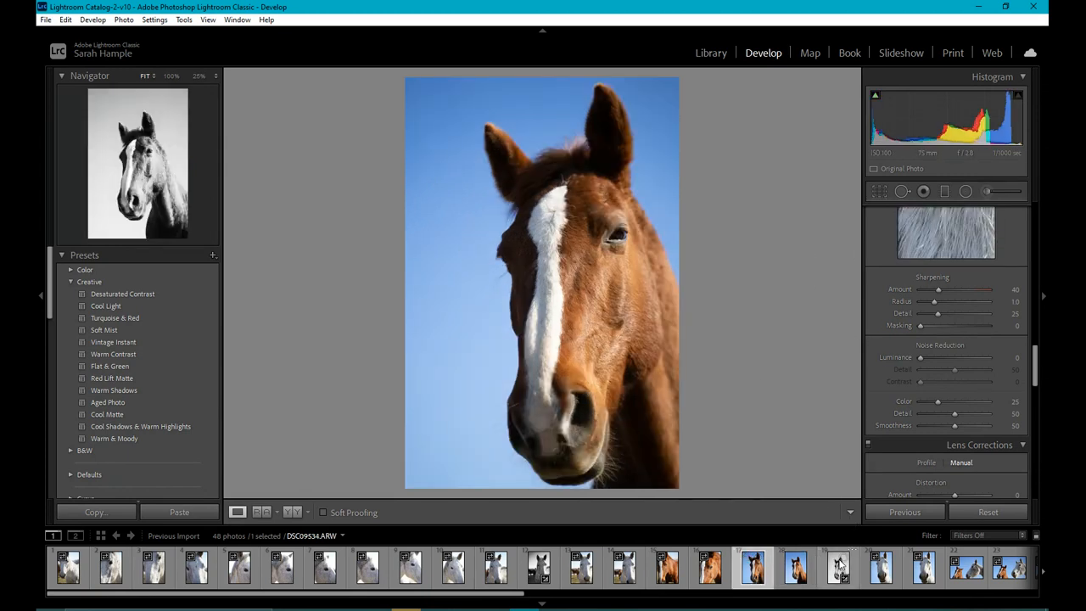
click(835, 577)
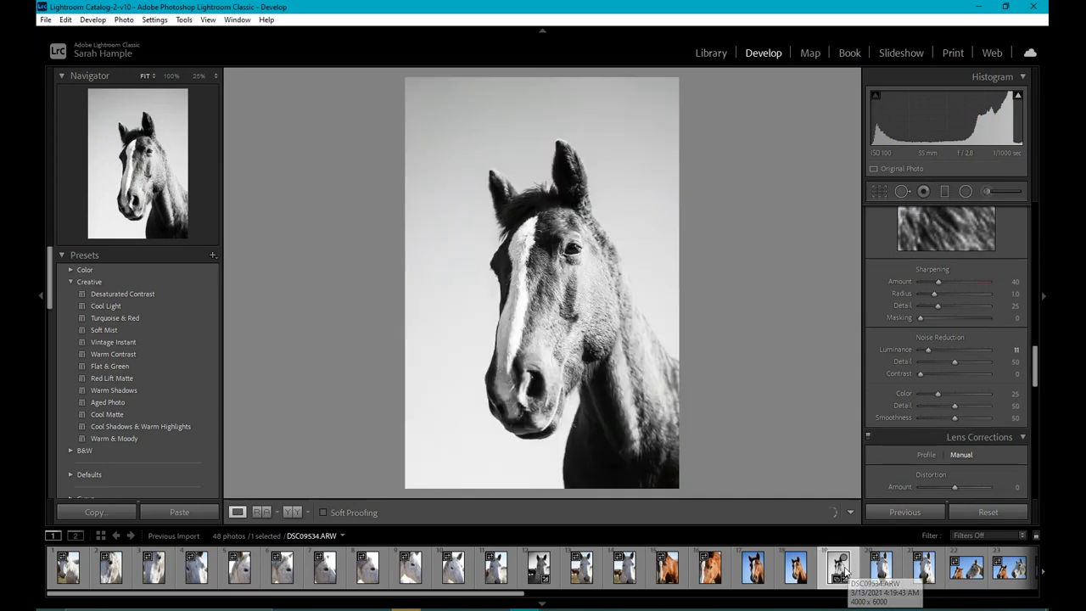
click(753, 568)
Convert the close-up brown horse photo DSC09531.ARW to the Black & White treatment
click(713, 577)
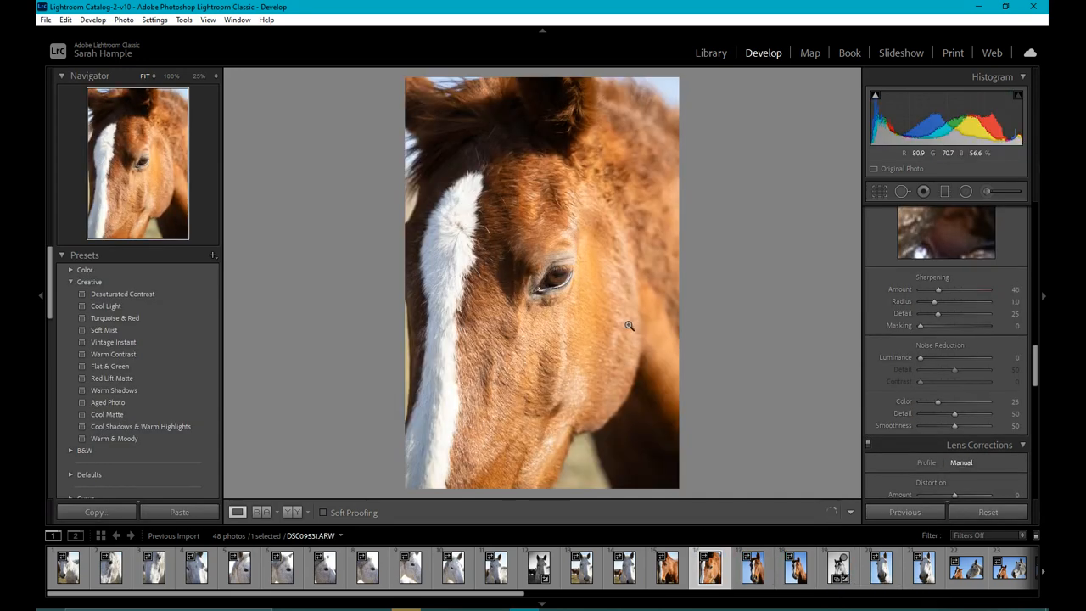
scroll(959, 310, up, 15)
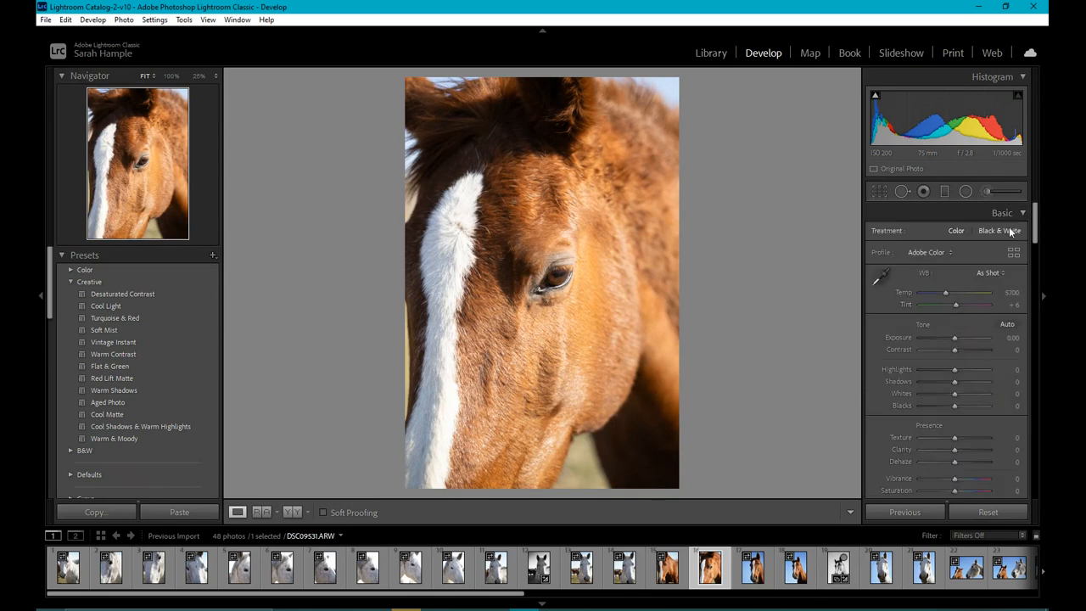
click(1008, 231)
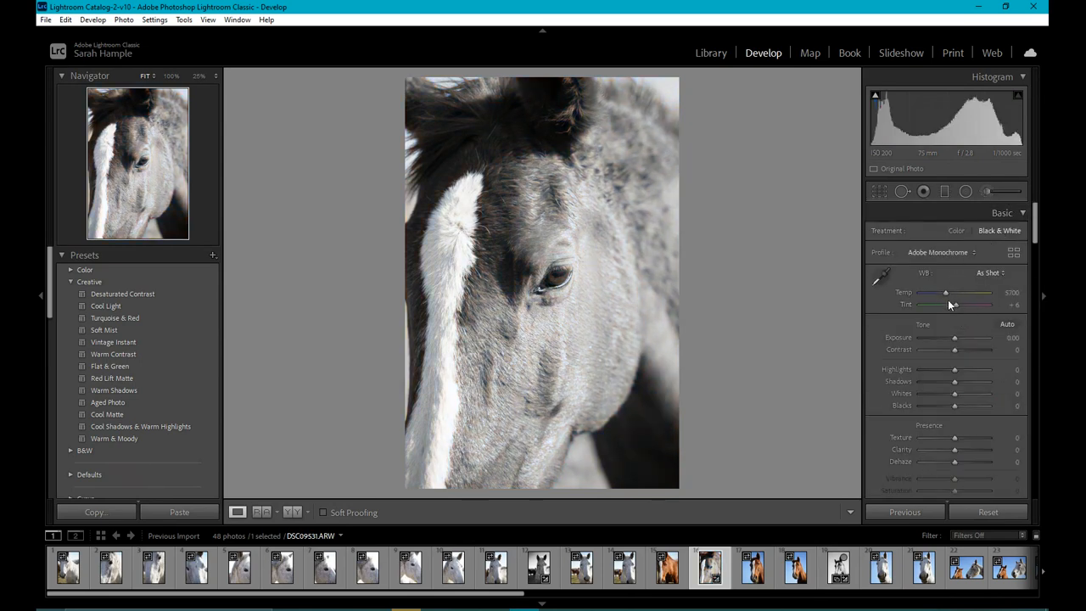
Adjust the close-up's tone: Contrast +37, Highlights -7, Shadows -4, Whites +23 and Blacks -23
drag(954, 349, 966, 342)
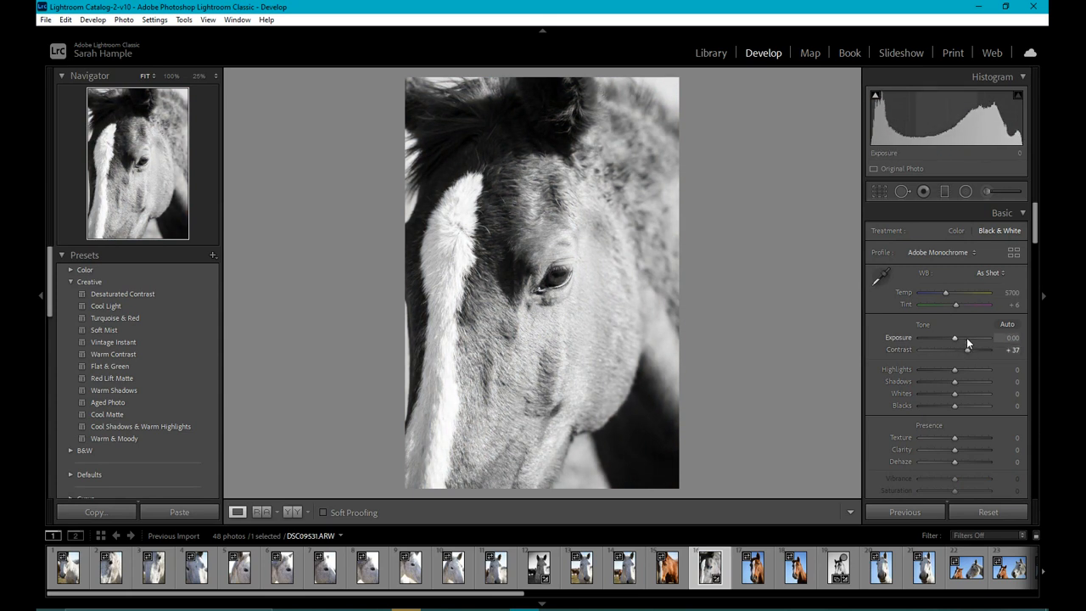
scroll(954, 384, down, 2)
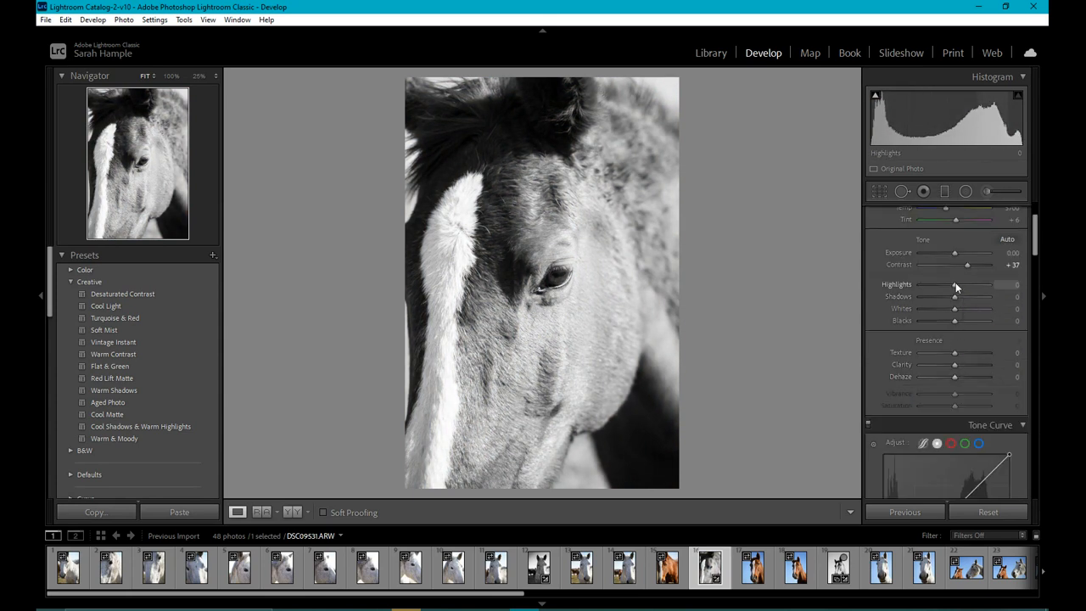
drag(962, 285, 948, 327)
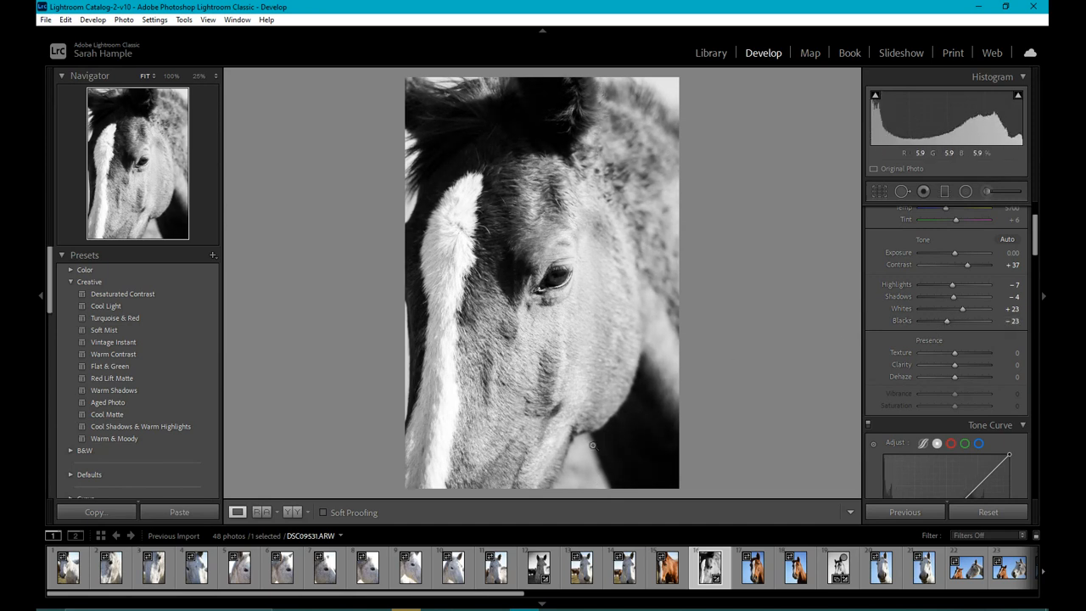
In the close-up's Black & White Mix, set Orange to -25 and Yellow to +28
scroll(1008, 337, down, 6)
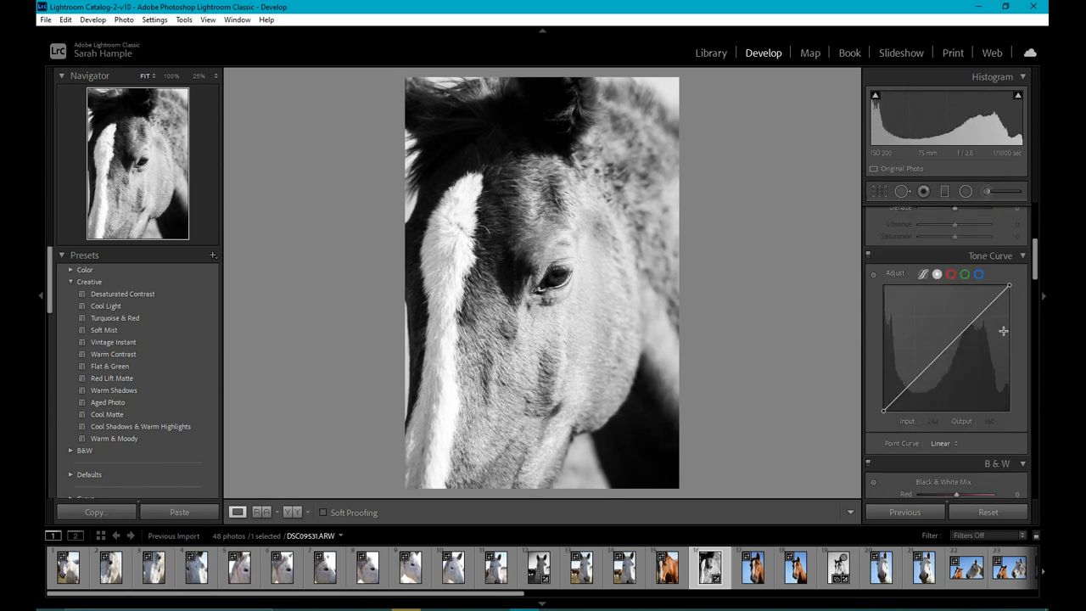
scroll(1009, 337, down, 3)
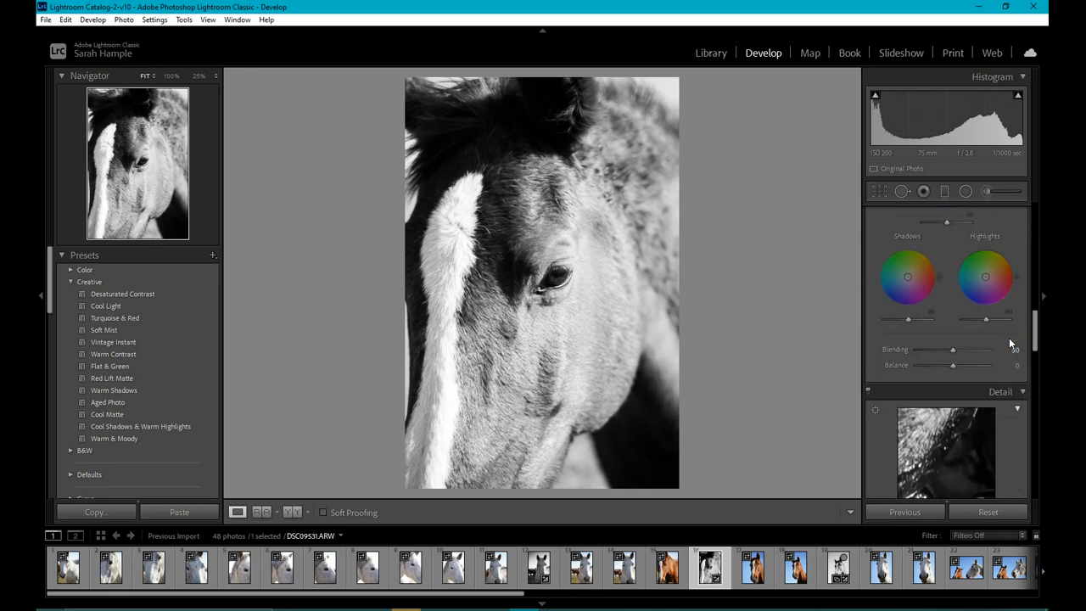
scroll(1009, 337, up, 3)
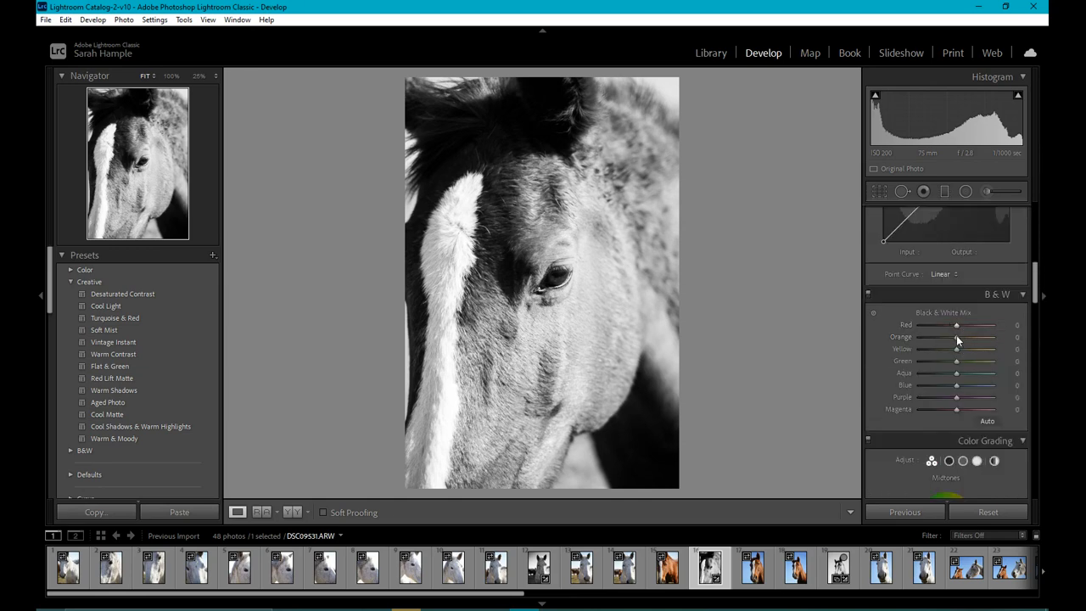
drag(956, 336, 947, 337)
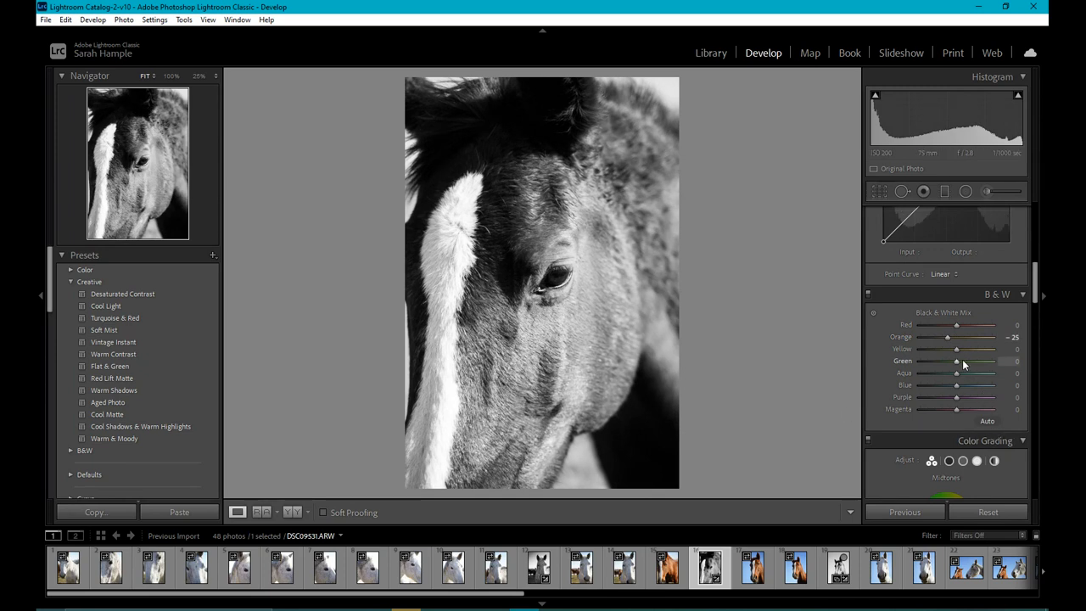
drag(956, 349, 968, 347)
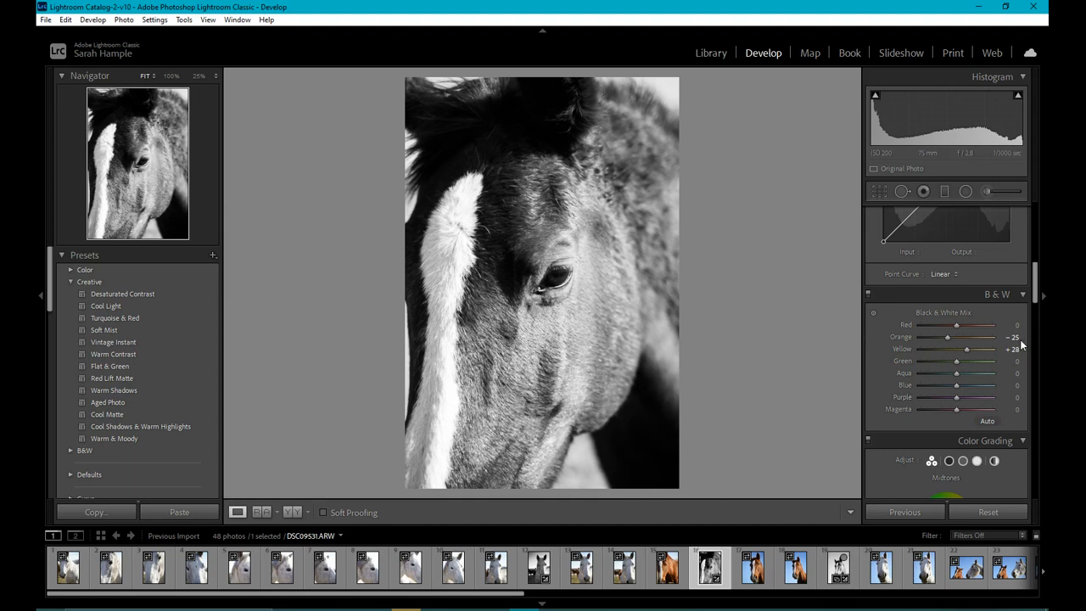
Set the close-up's Texture to +39 and Clarity to +28
scroll(967, 291, up, 5)
scroll(989, 385, down, 2)
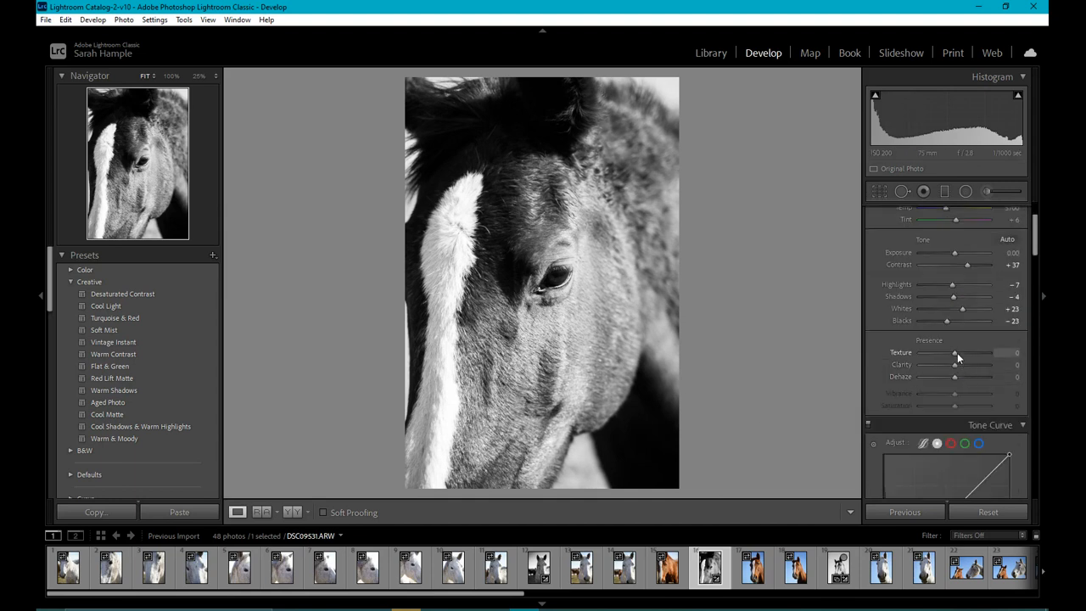
mouse_move(958, 353)
mouse_down()
mouse_move(976, 350)
mouse_move(966, 363)
mouse_move(967, 351)
mouse_up()
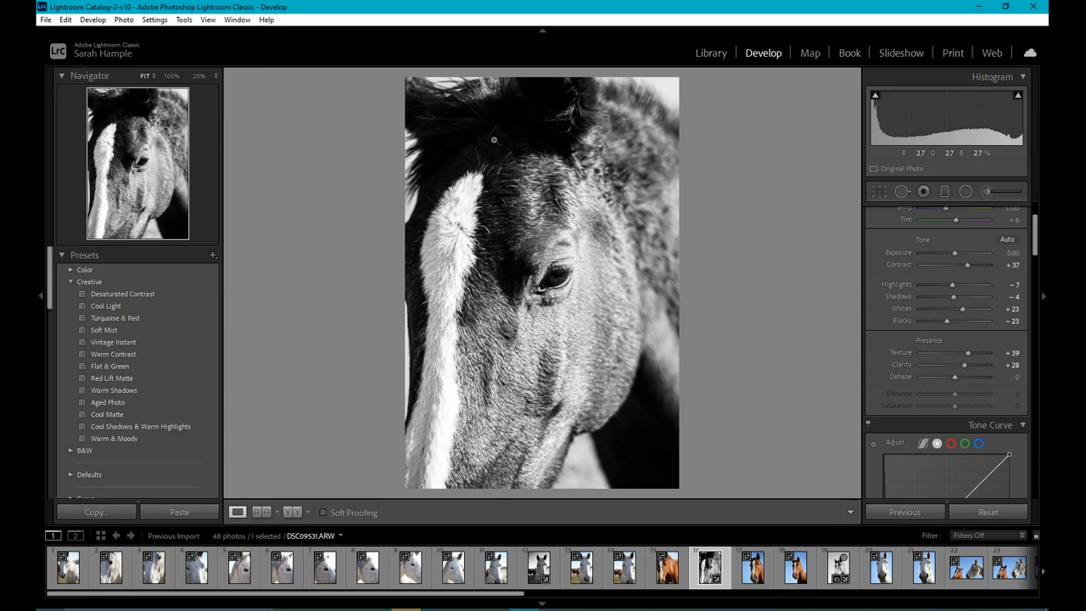
Open the black-and-white horse portrait DSC09534.ARW for editing in Adobe Photoshop 2021
click(839, 568)
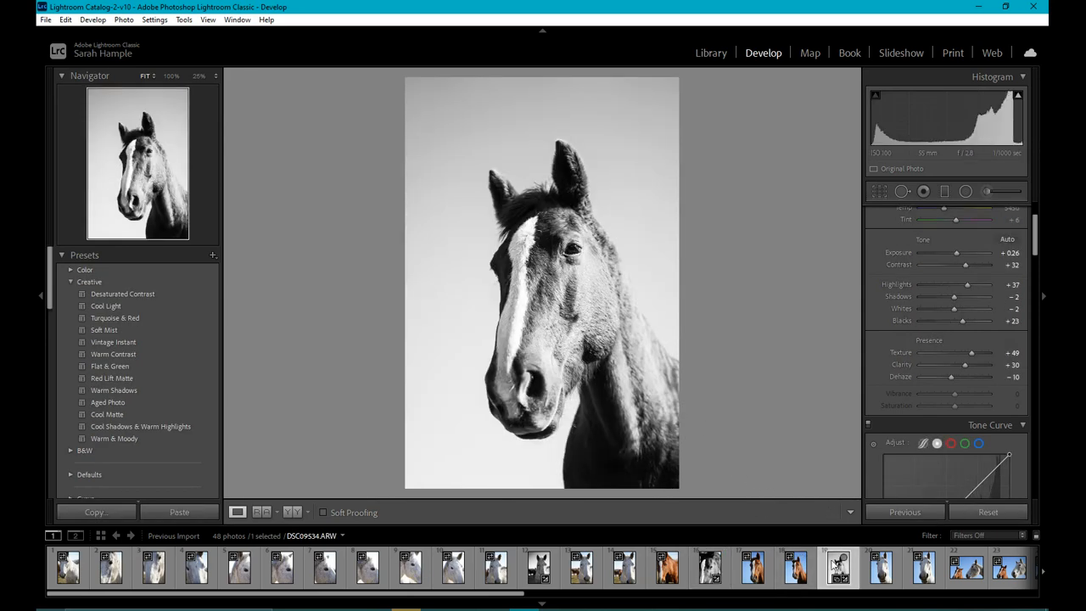
right_click(837, 569)
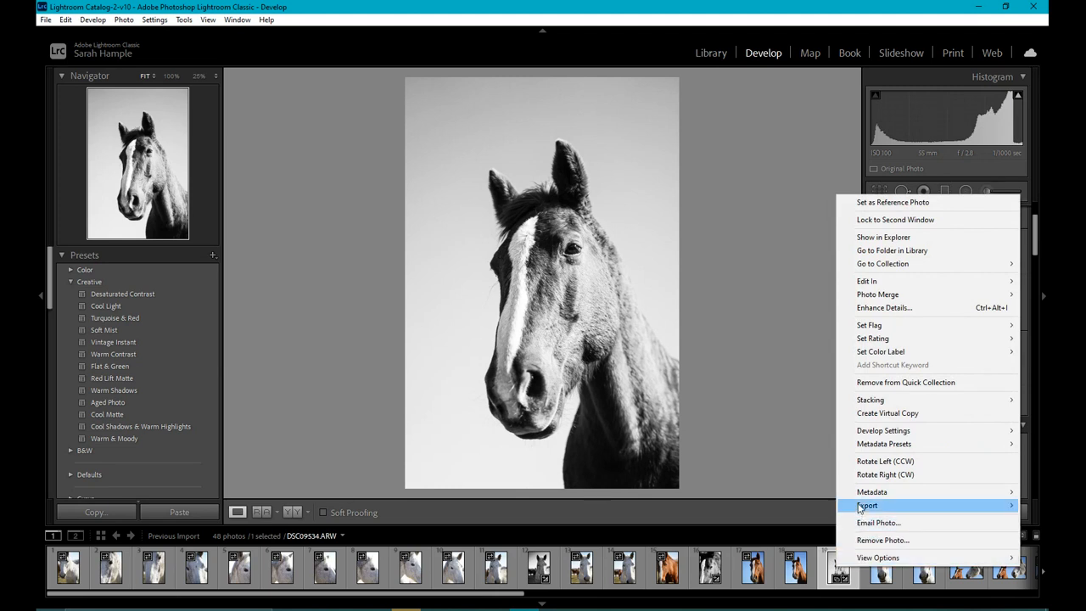
mouse_move(893, 286)
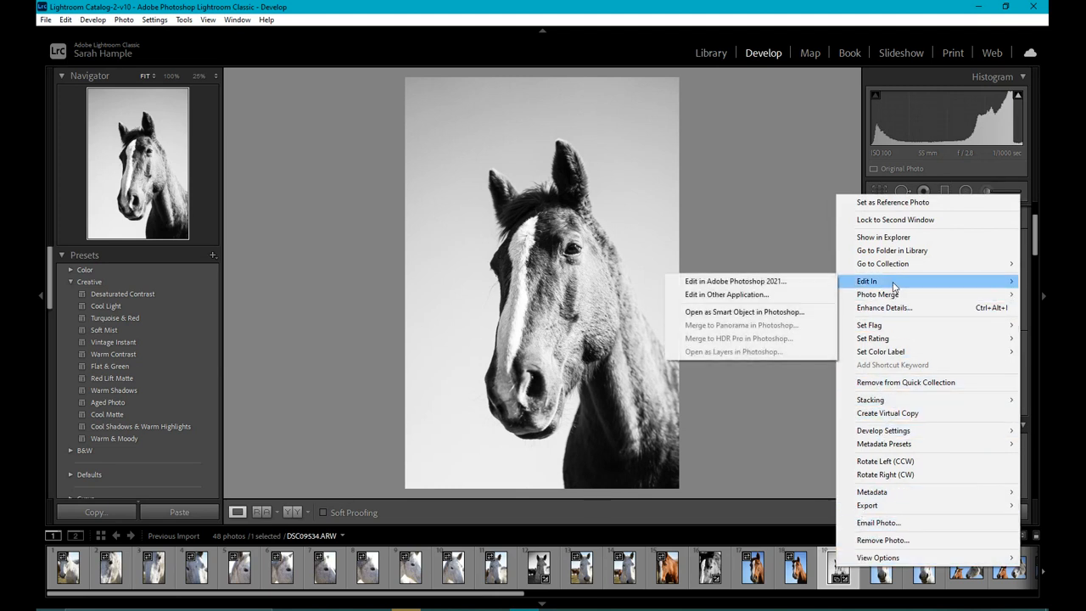
click(753, 283)
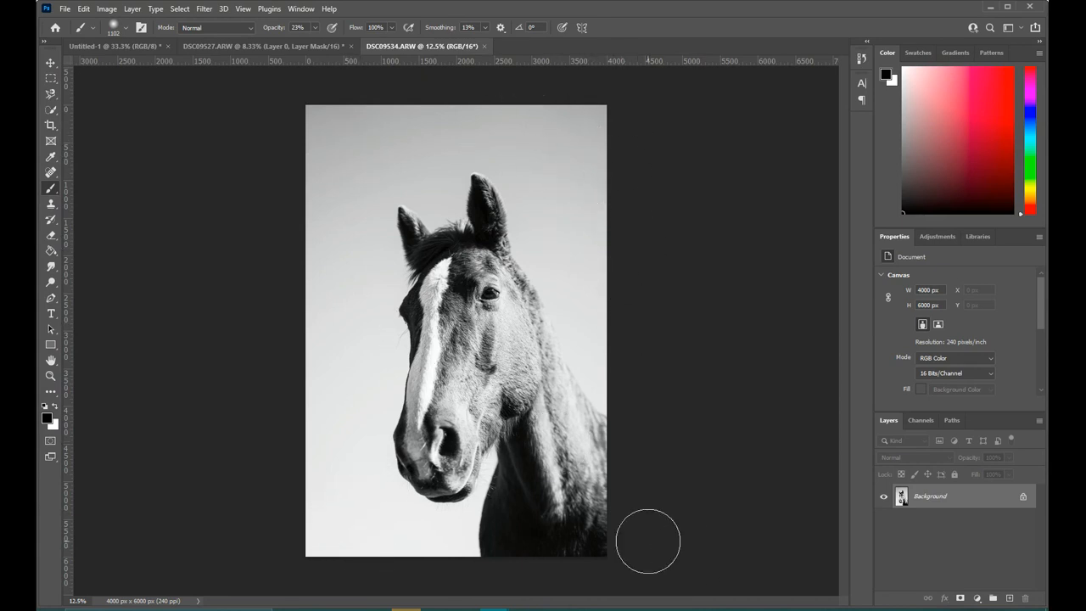
Add an empty layer above the photo, then quick-select the sky around the horse on the Background layer
click(1009, 598)
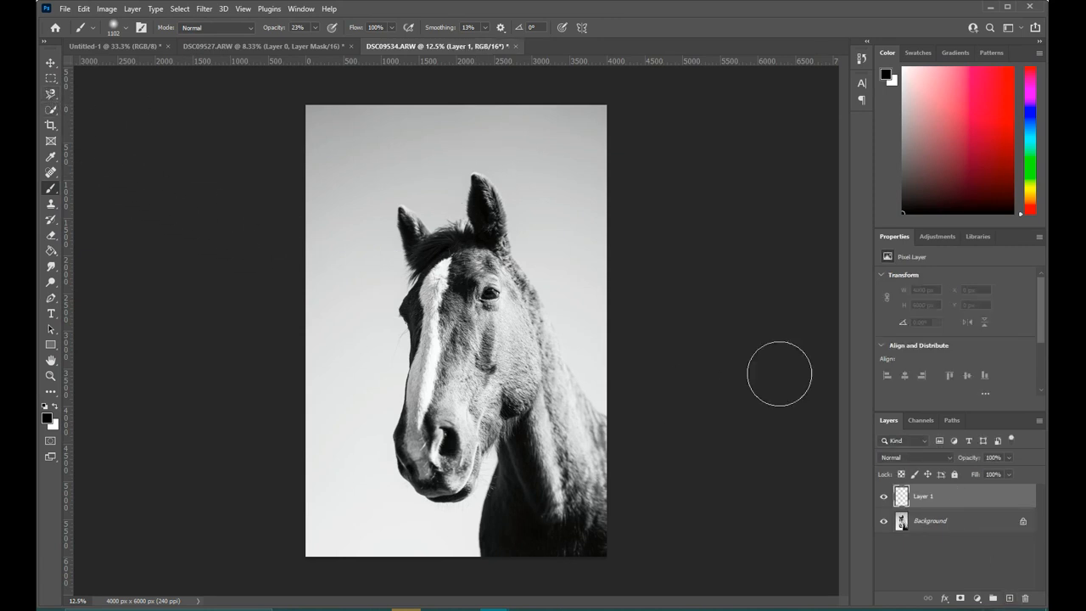
click(934, 522)
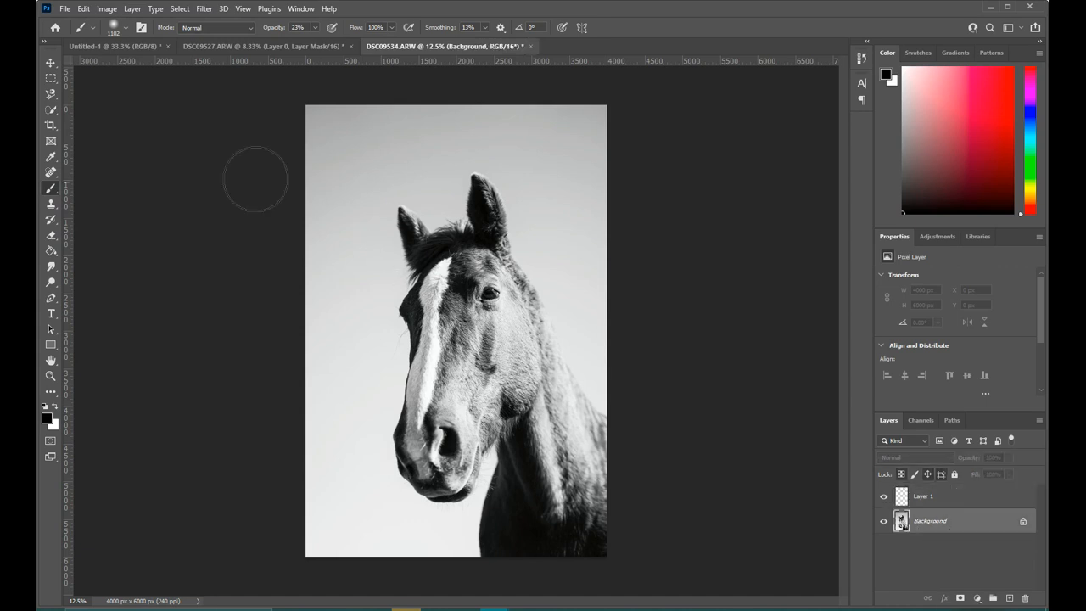
click(51, 110)
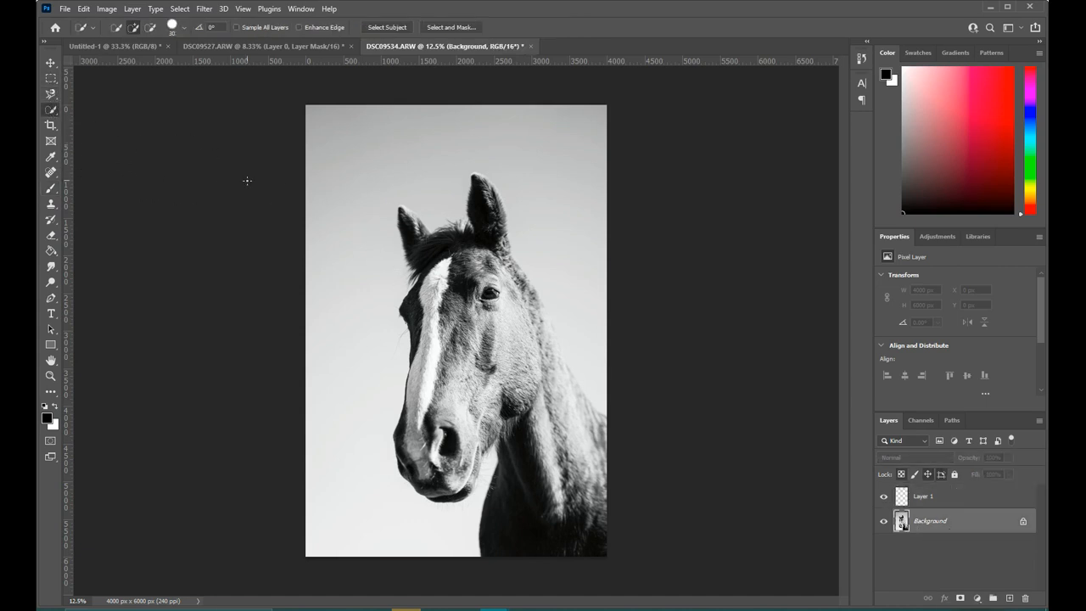
drag(365, 223, 362, 416)
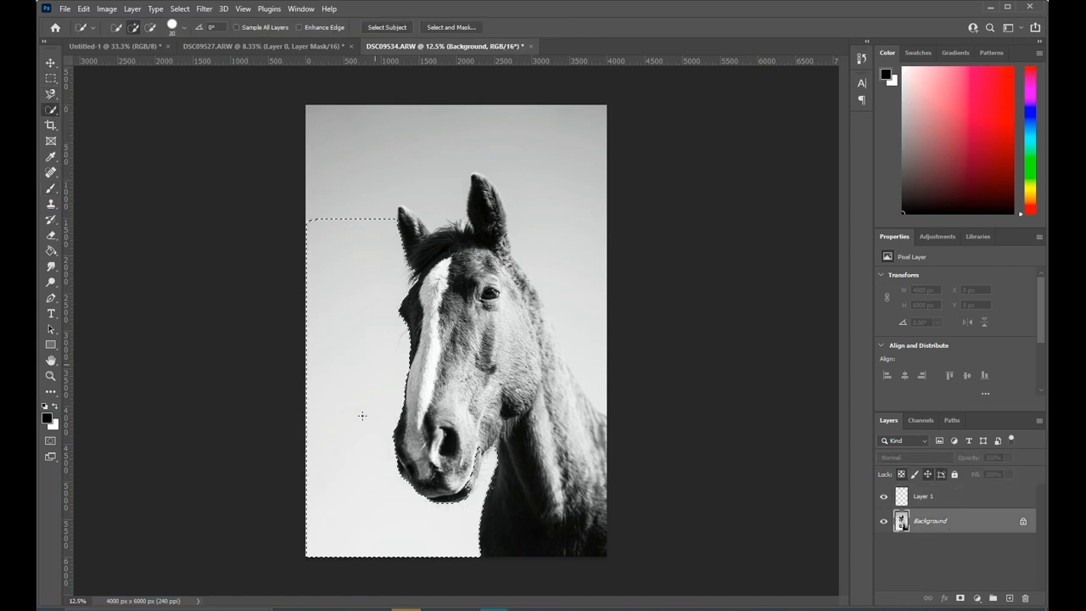
mouse_move(412, 533)
mouse_down()
mouse_move(390, 293)
mouse_move(341, 135)
mouse_move(339, 185)
mouse_move(579, 235)
mouse_up()
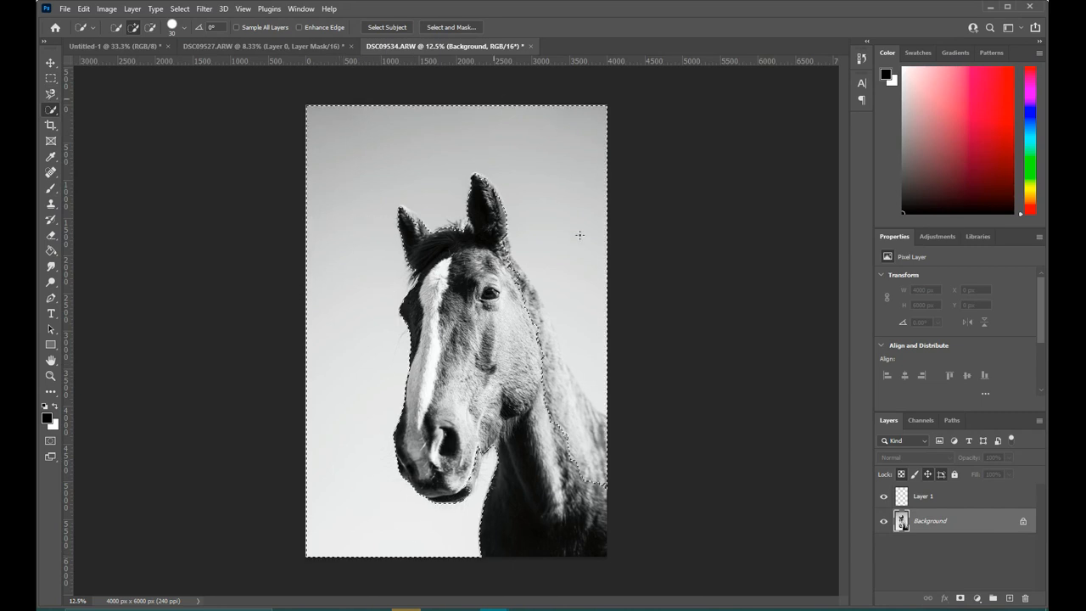
Subtract the horse's neck from the sky selection and restore the sky beside it with the Quick Selection tool
key(alt)
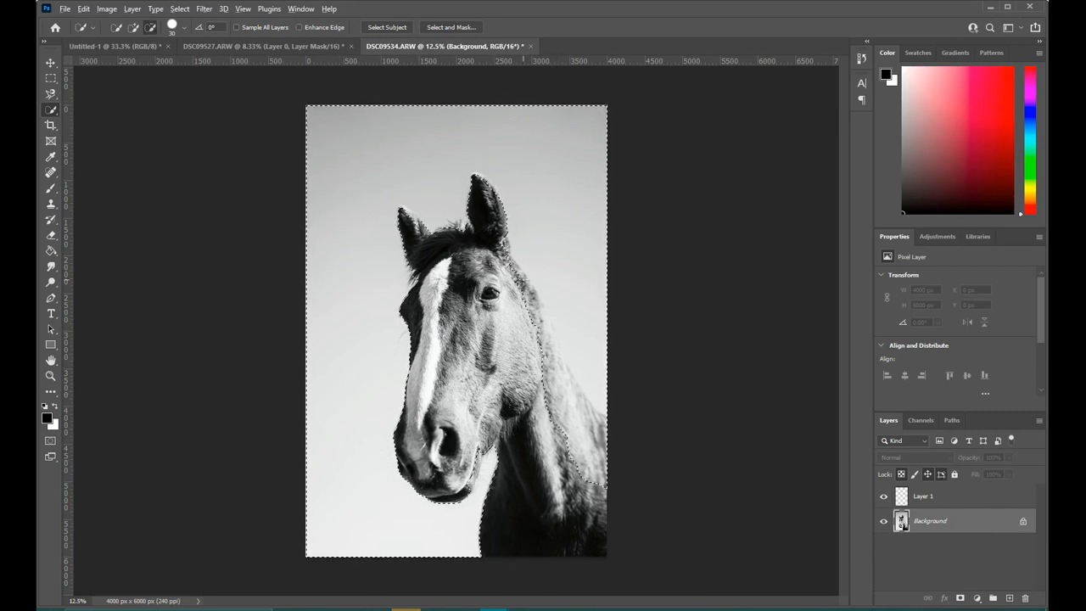
drag(511, 266, 617, 456)
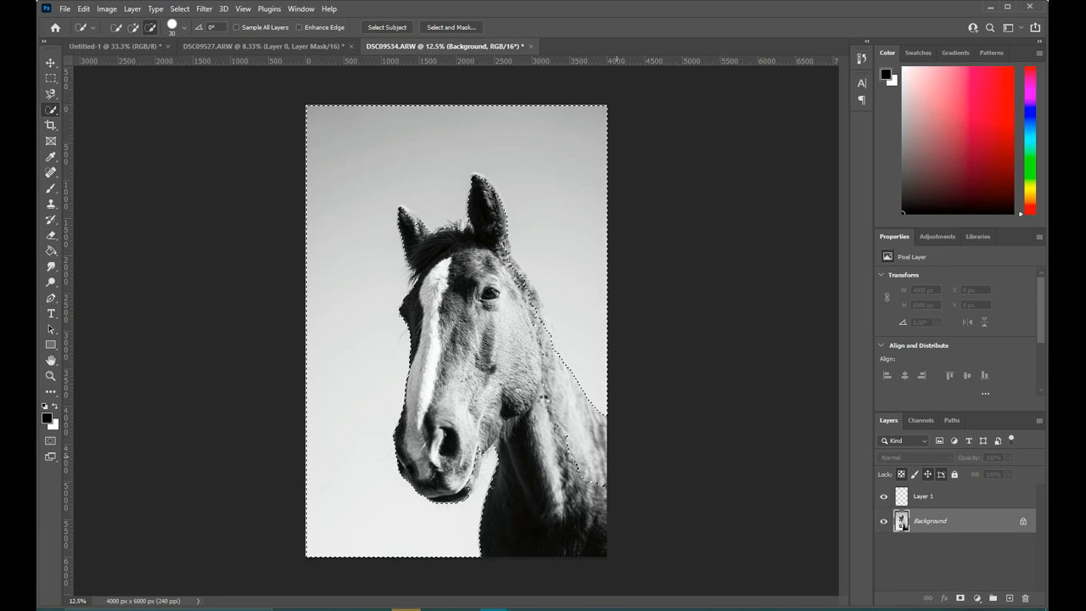
key(alt)
drag(510, 256, 542, 321)
drag(558, 363, 564, 373)
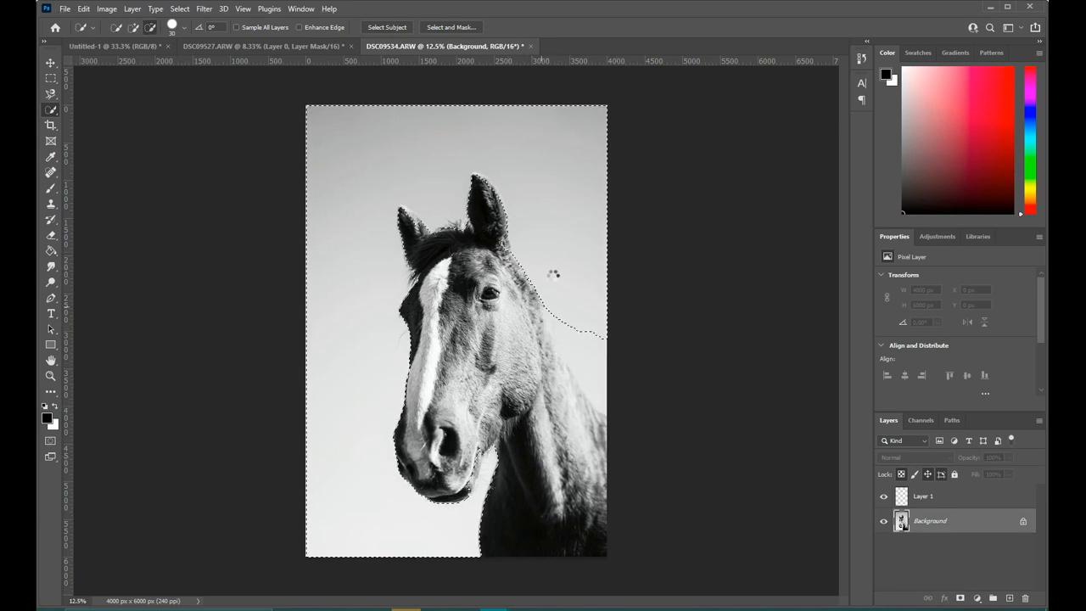
drag(553, 276, 583, 363)
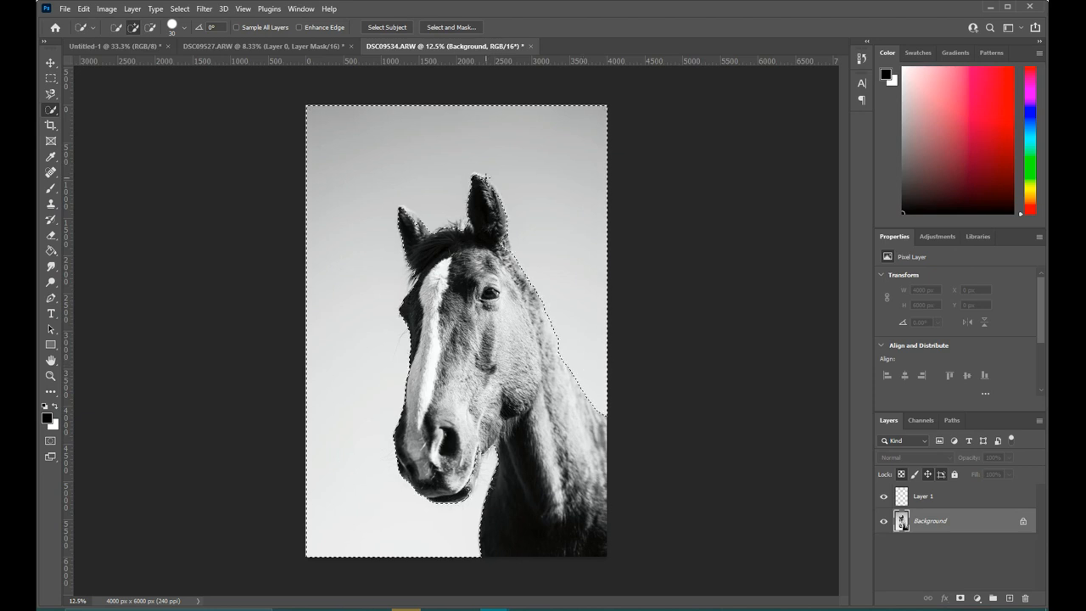
Refine the sky selection's edge along the horse's ears, mane and neck, adding and subtracting small areas
key(alt)
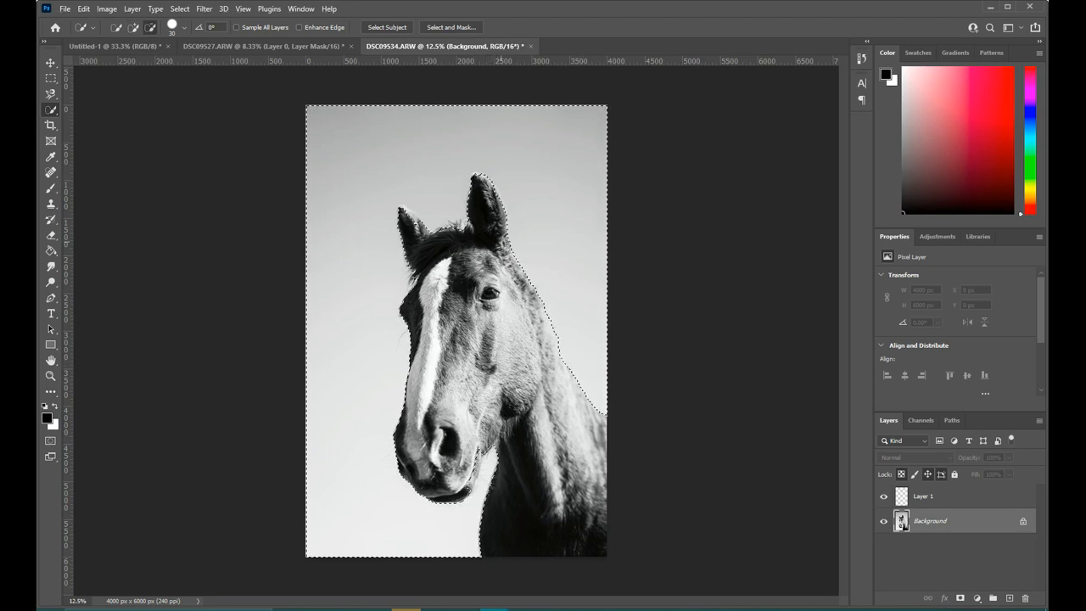
key(alt)
key(alt)
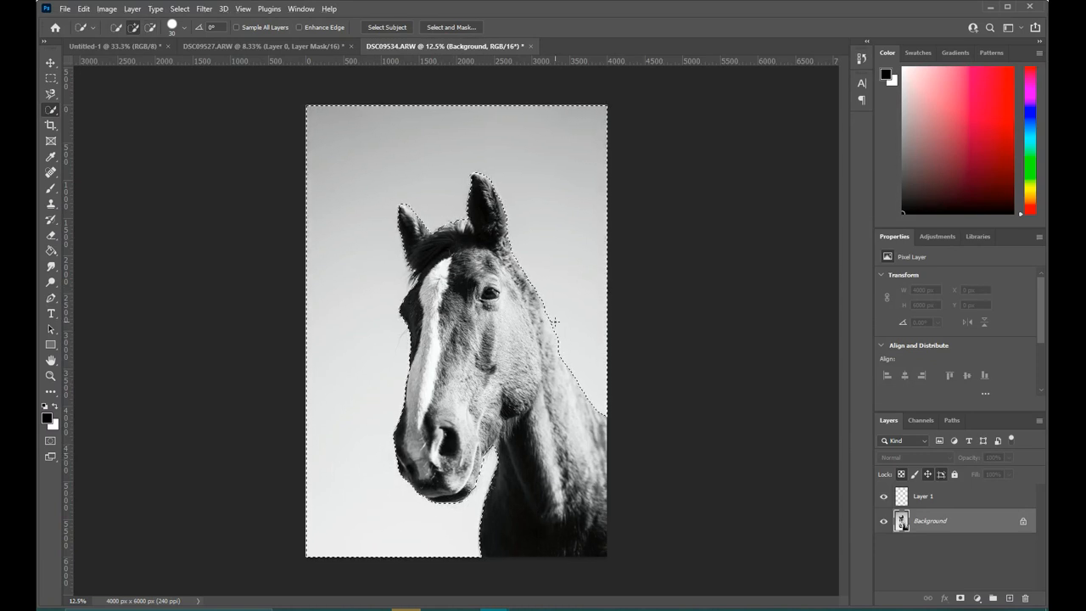
key(alt)
key(alt)
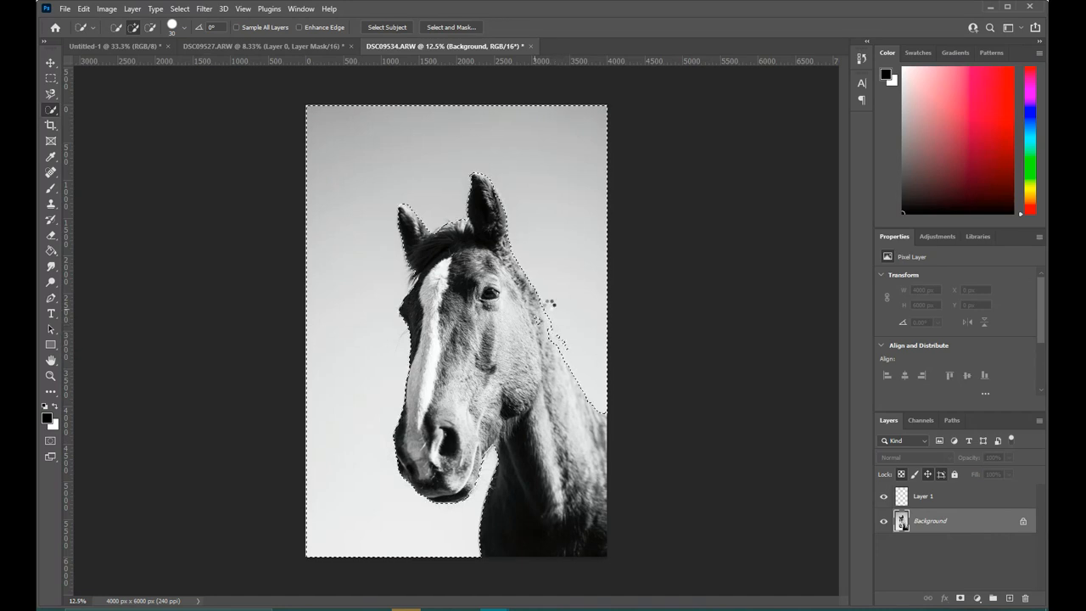
key(alt)
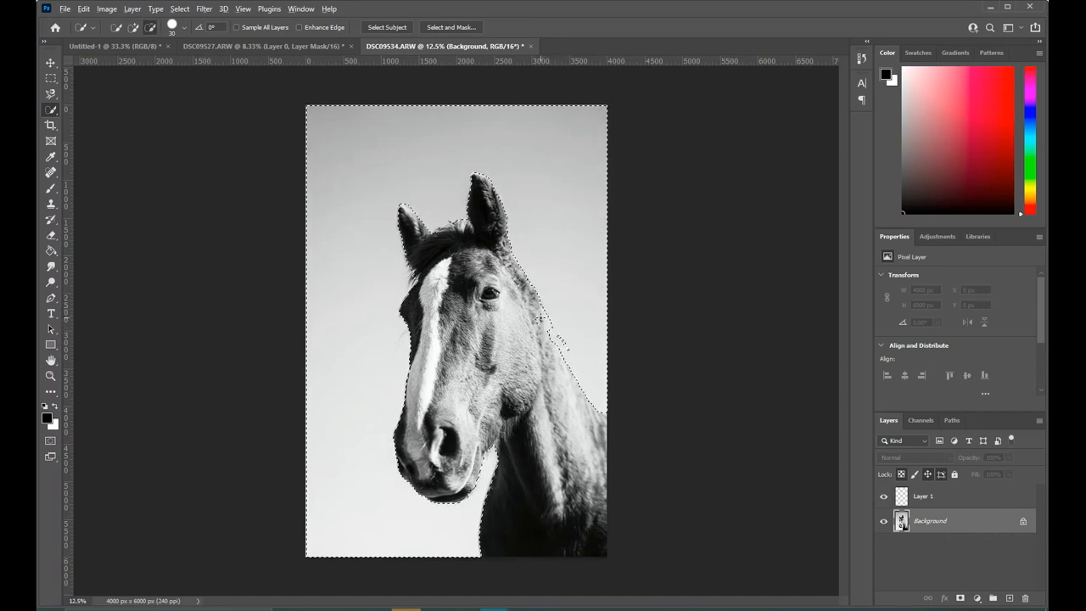
mouse_move(570, 353)
mouse_down()
mouse_move(557, 336)
mouse_move(558, 348)
mouse_up()
key(alt)
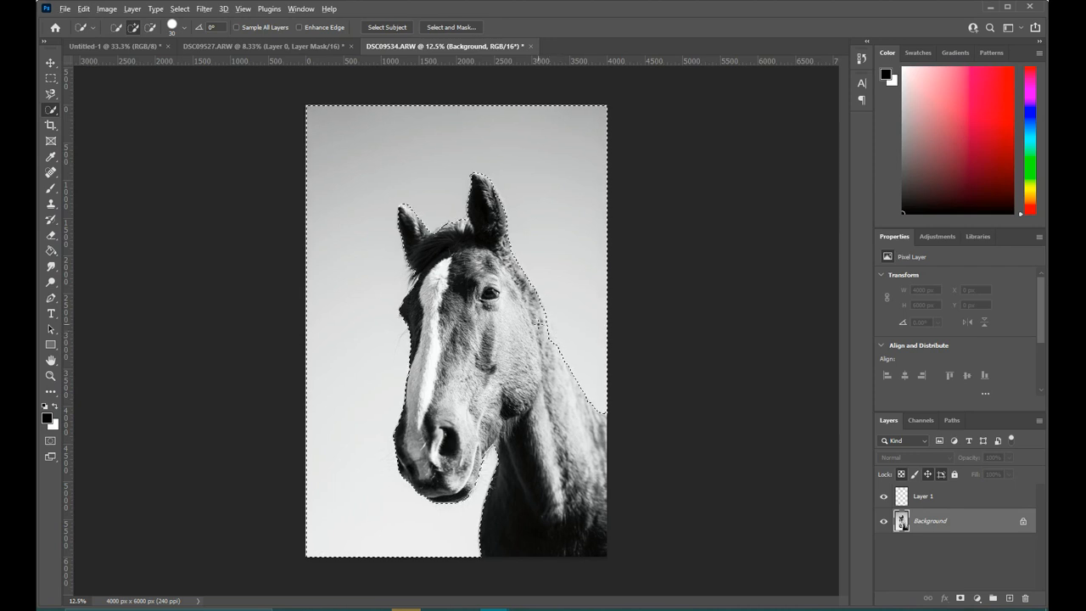
key(alt)
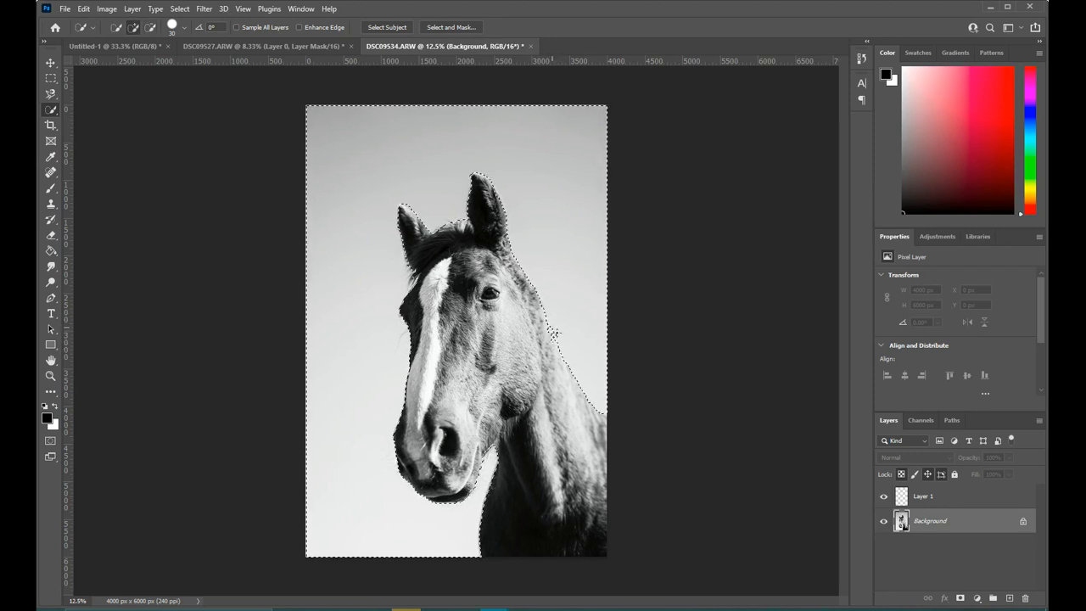
Feather the sky selection by a radius of 9 pixels
key(alt)
right_click(514, 327)
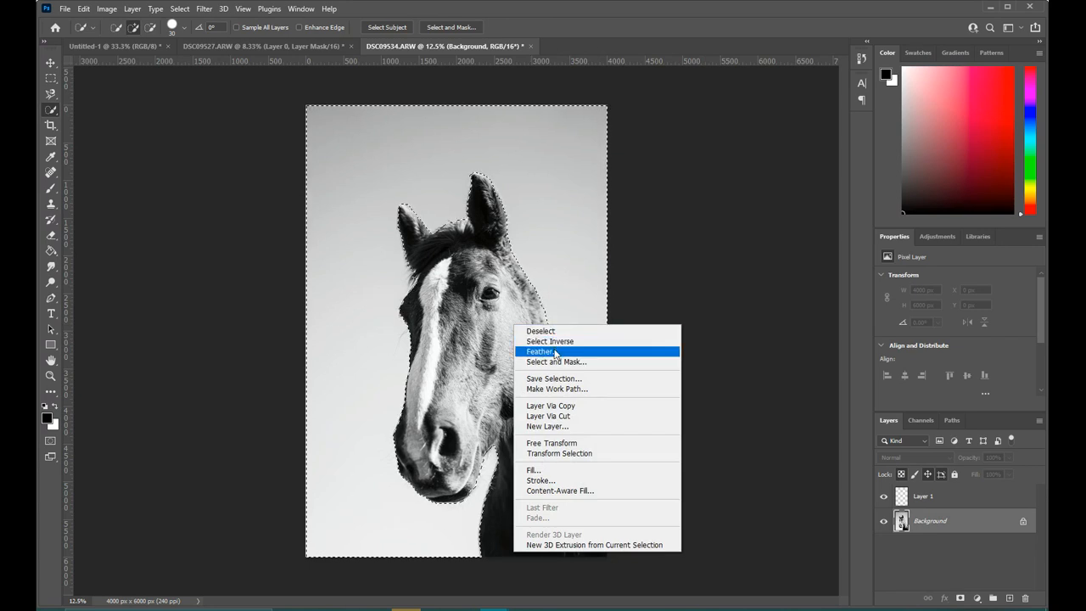
click(657, 352)
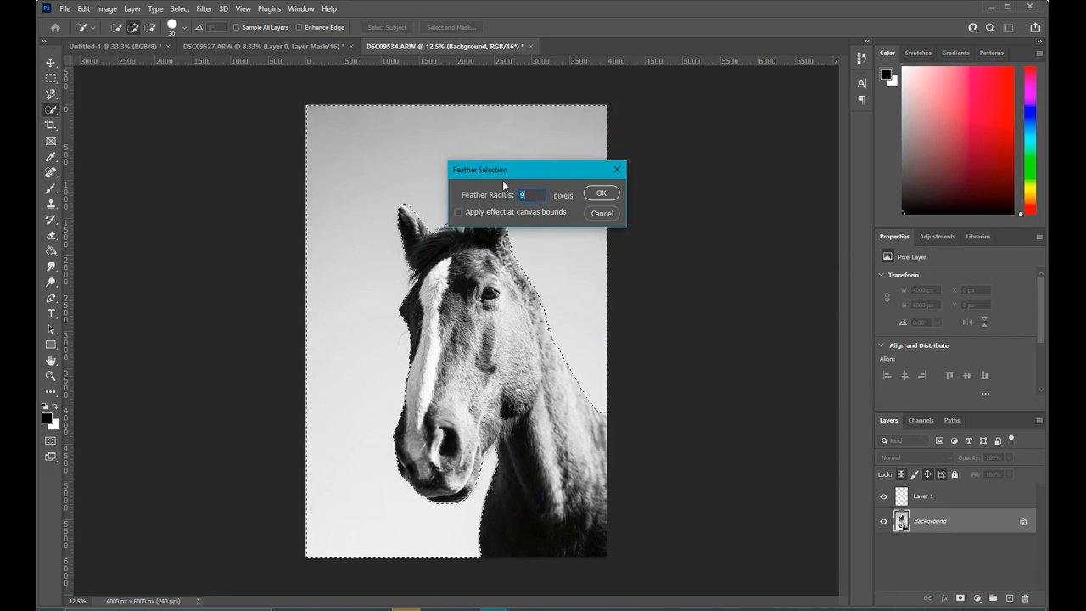
click(602, 193)
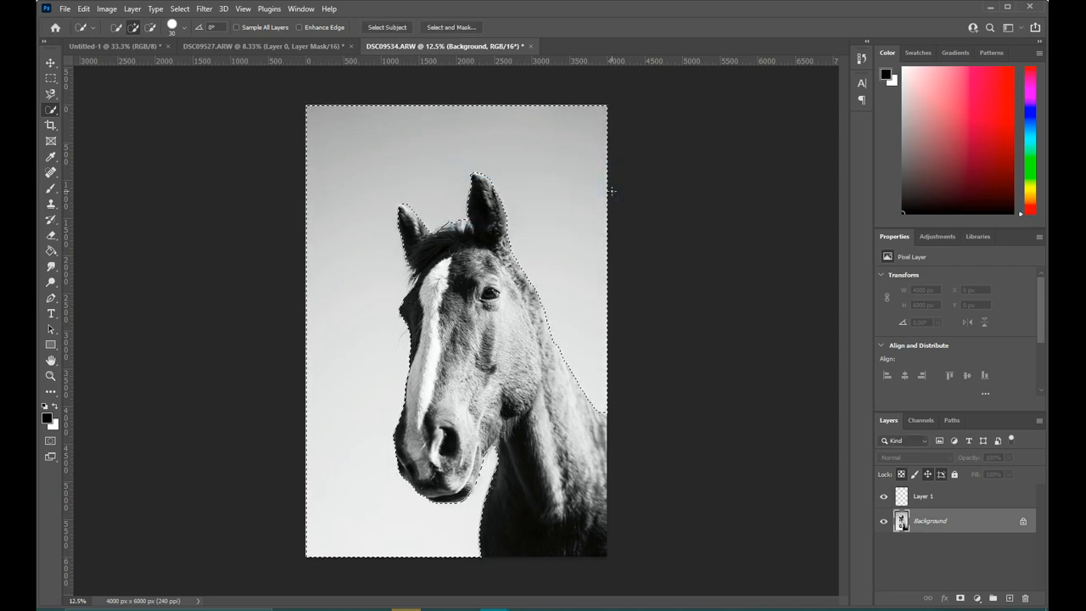
Try to fill the selected sky with black on the Background layer using the Paint Bucket tool, and undo the fill
click(951, 495)
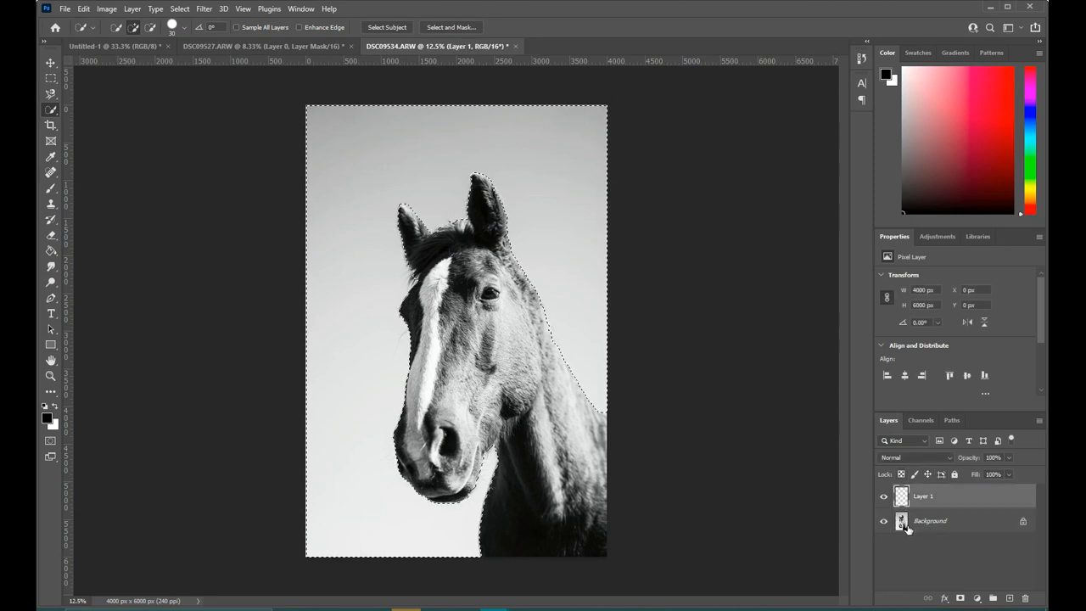
click(916, 524)
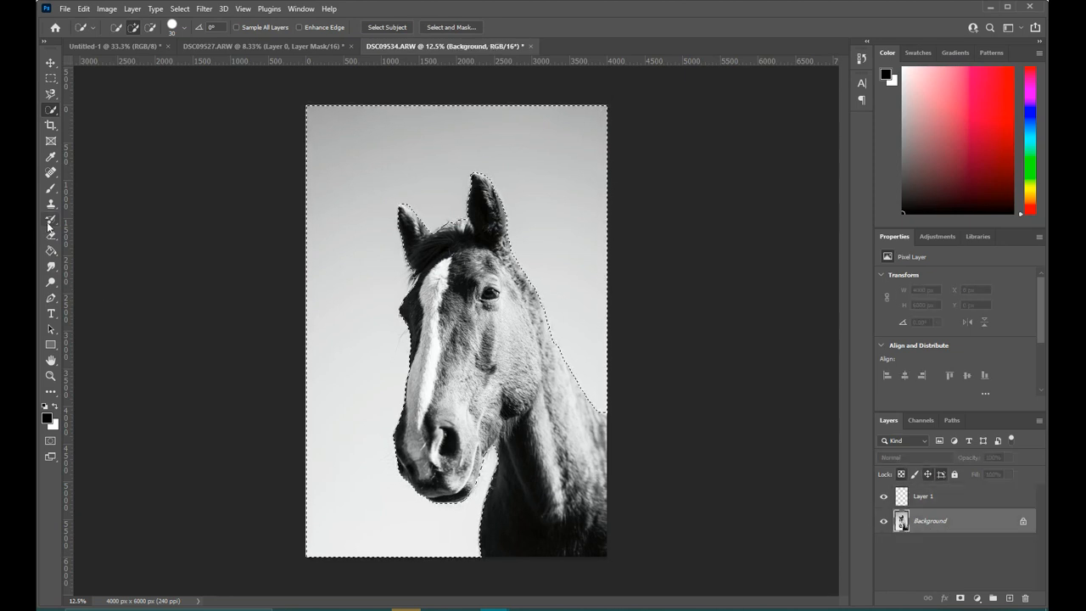
click(50, 252)
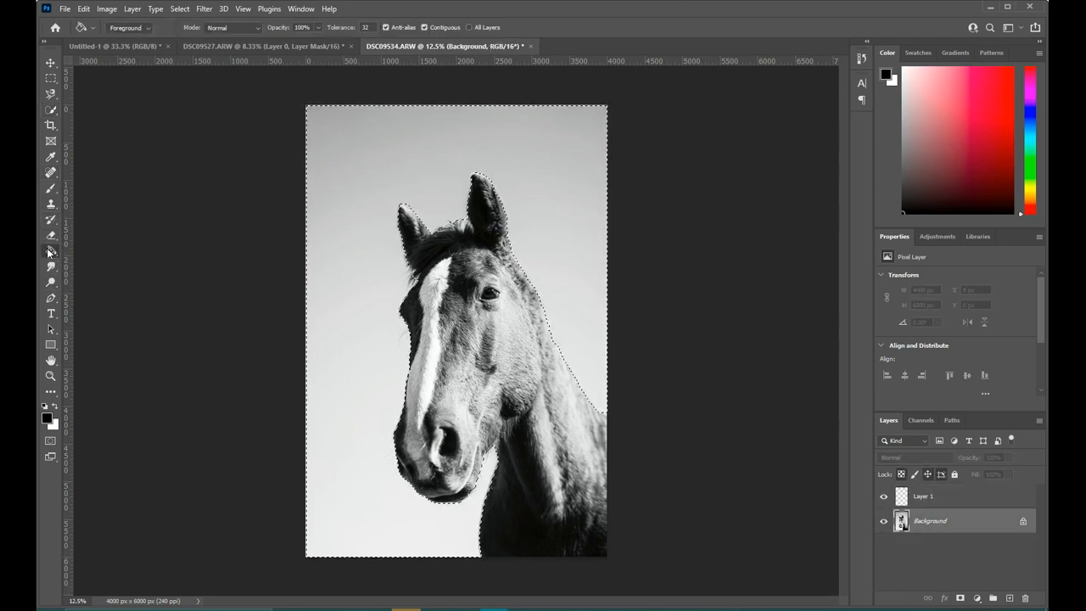
right_click(50, 252)
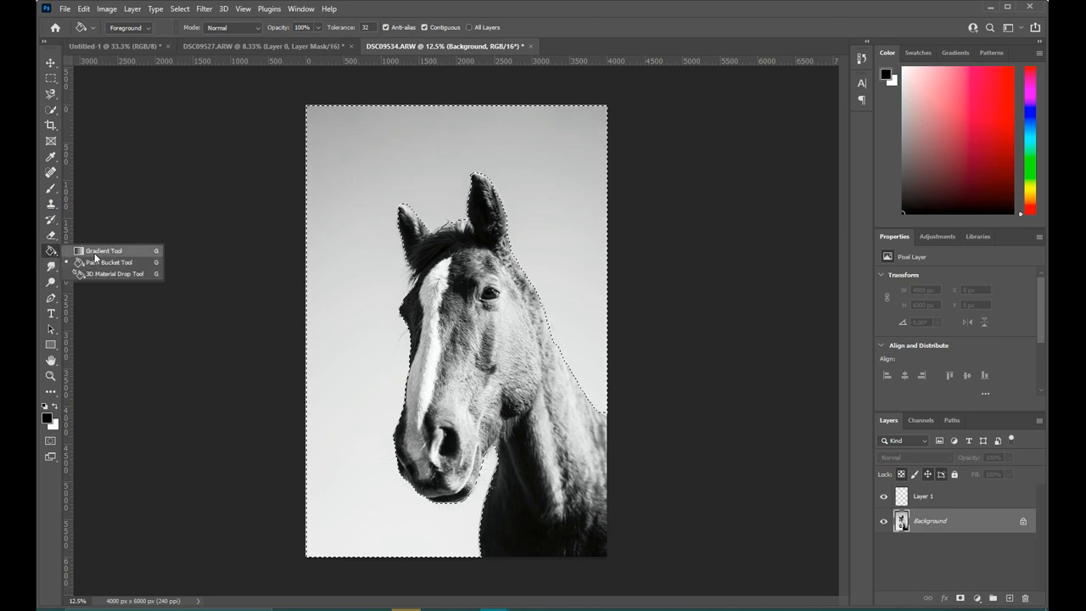
click(96, 262)
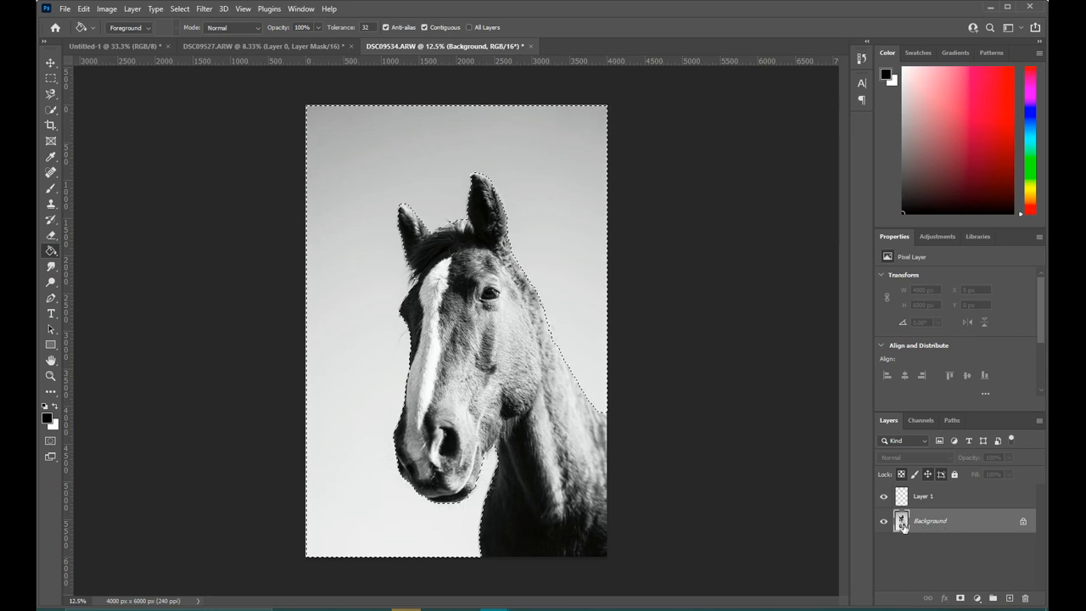
click(567, 234)
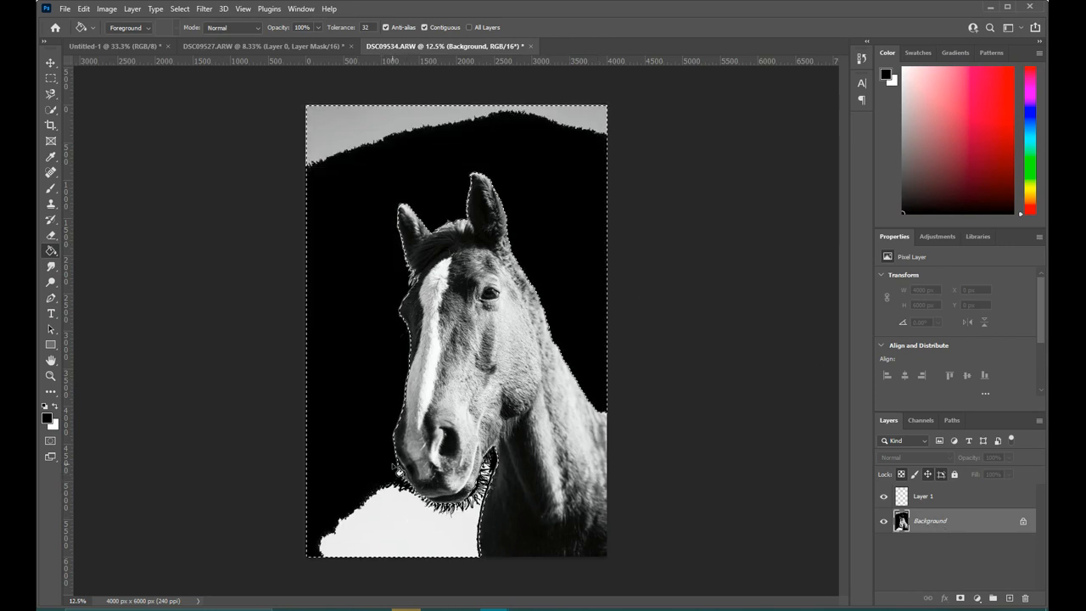
key(ctrl+z)
Fill the selected sky with black on Layer 1 using the Paint Bucket tool, and clear the selection
click(925, 498)
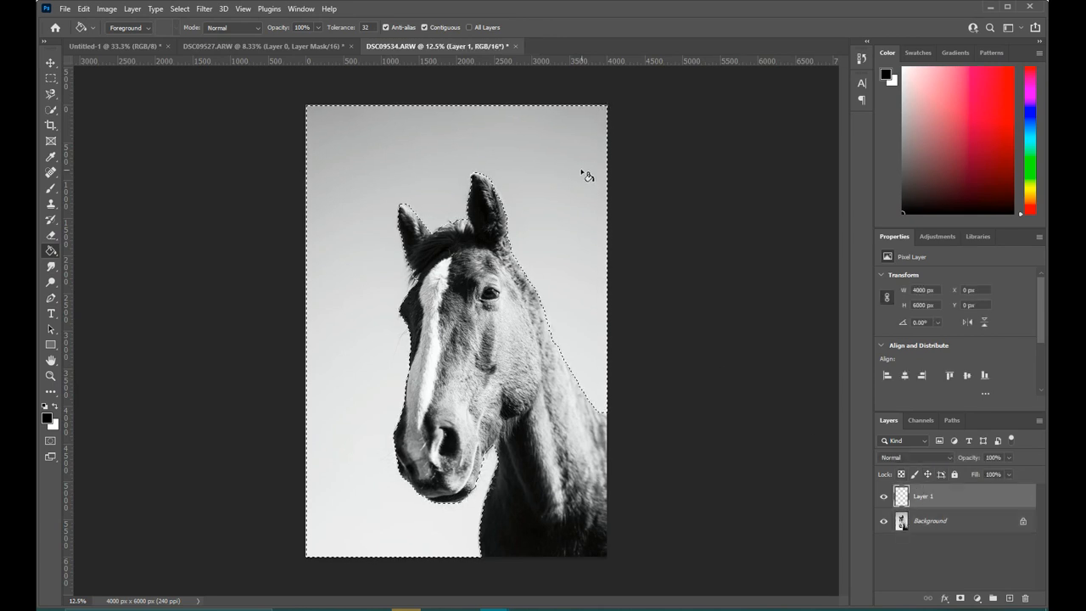
click(577, 171)
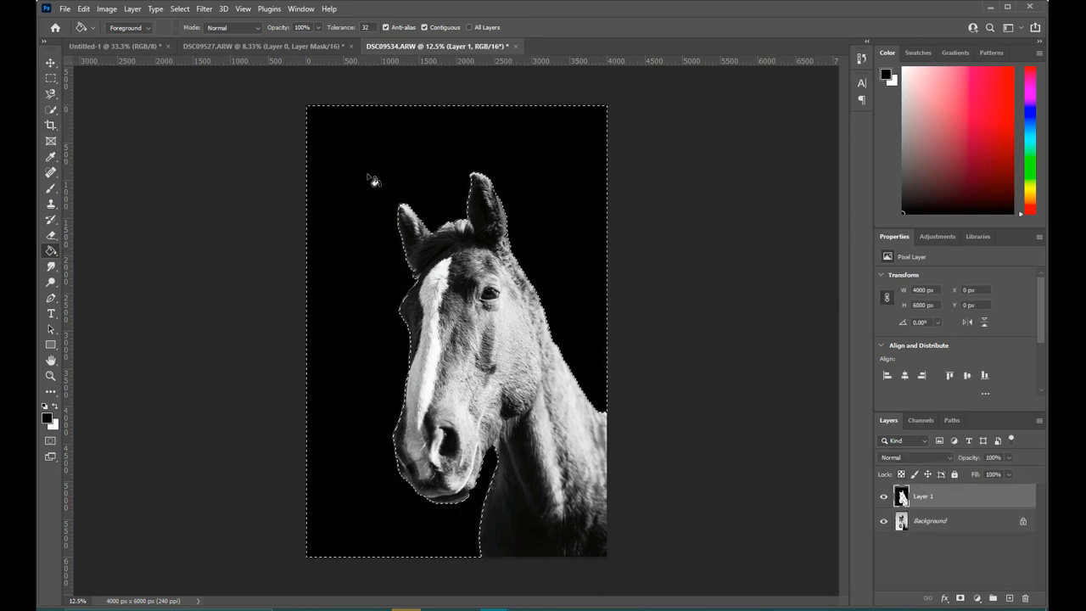
click(51, 77)
click(131, 110)
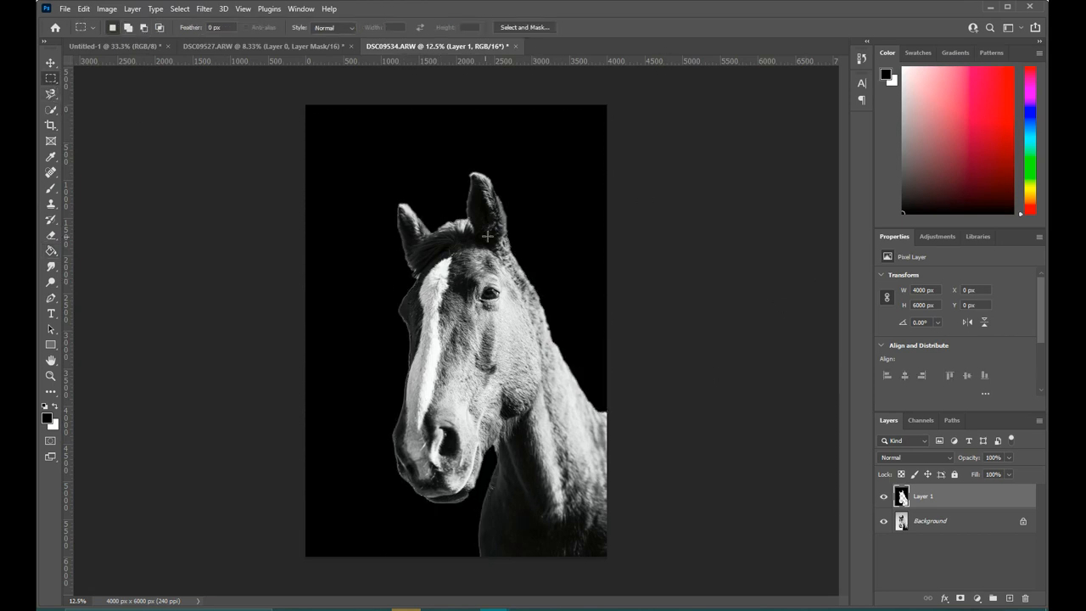
Paint black on Layer 1 along the horse's neck, ear, face and chest edges with the soft brush at 66% opacity
click(51, 188)
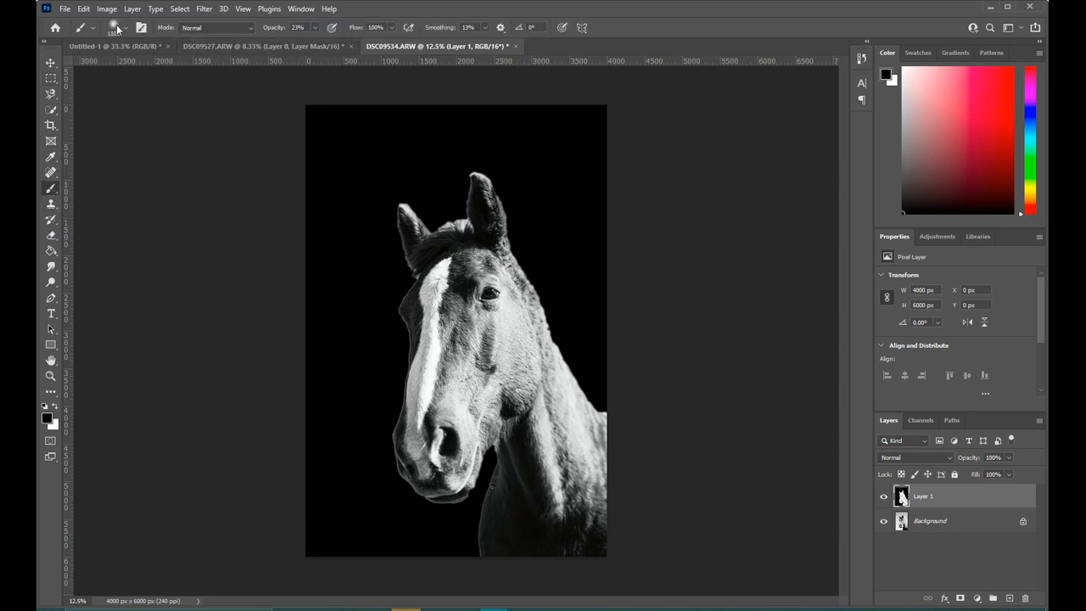
drag(314, 32, 332, 44)
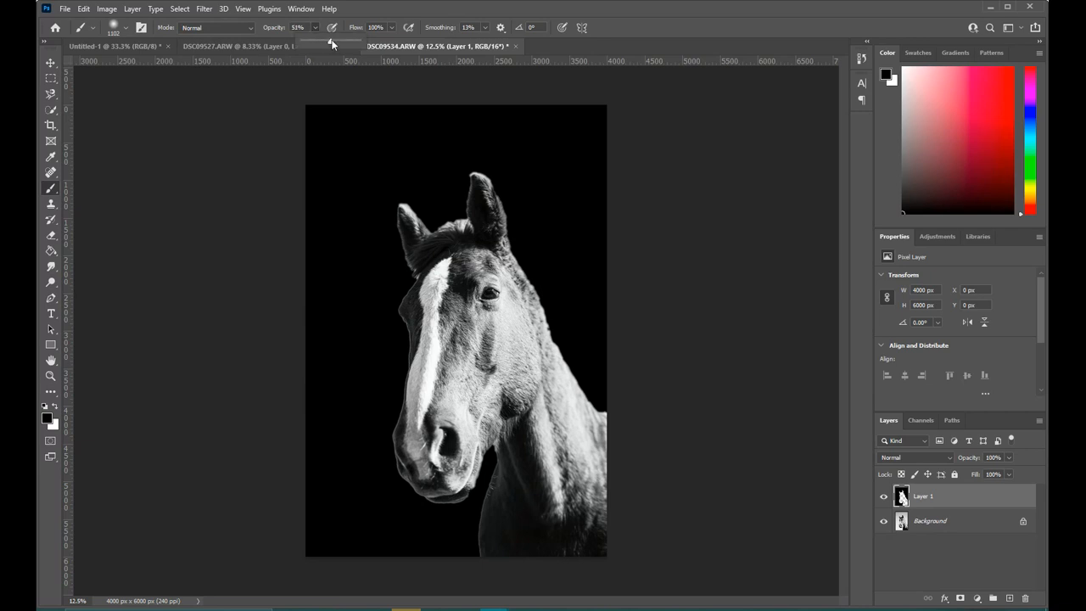
click(115, 28)
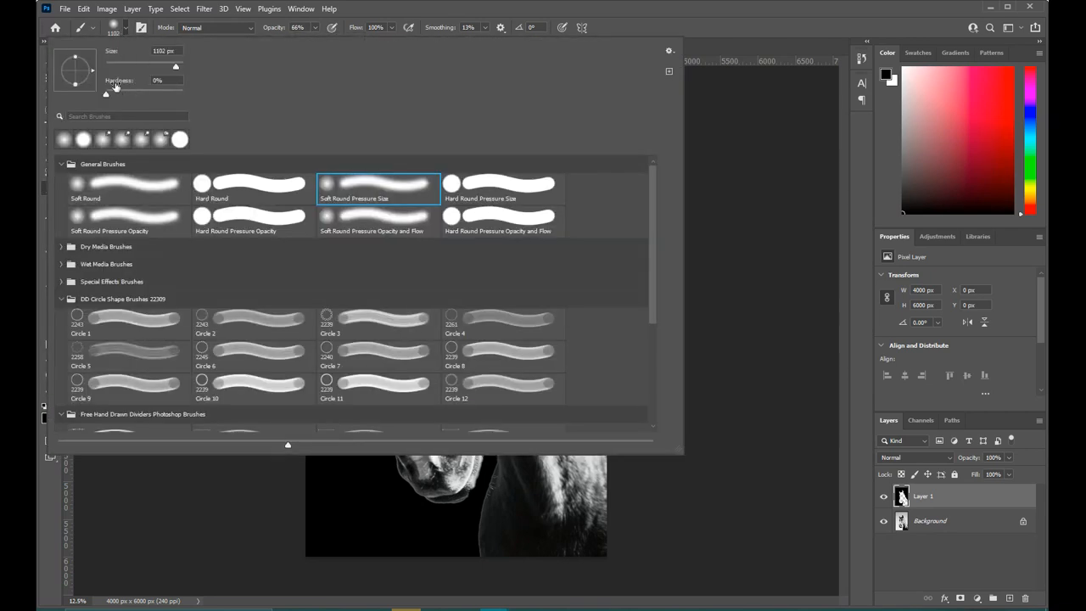
click(742, 121)
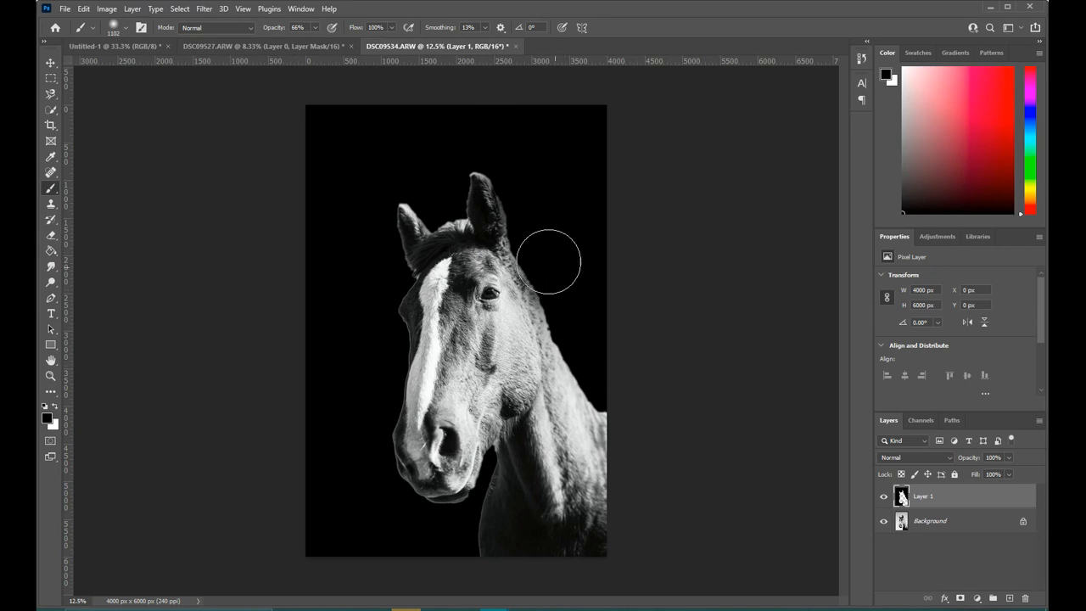
drag(528, 238, 643, 413)
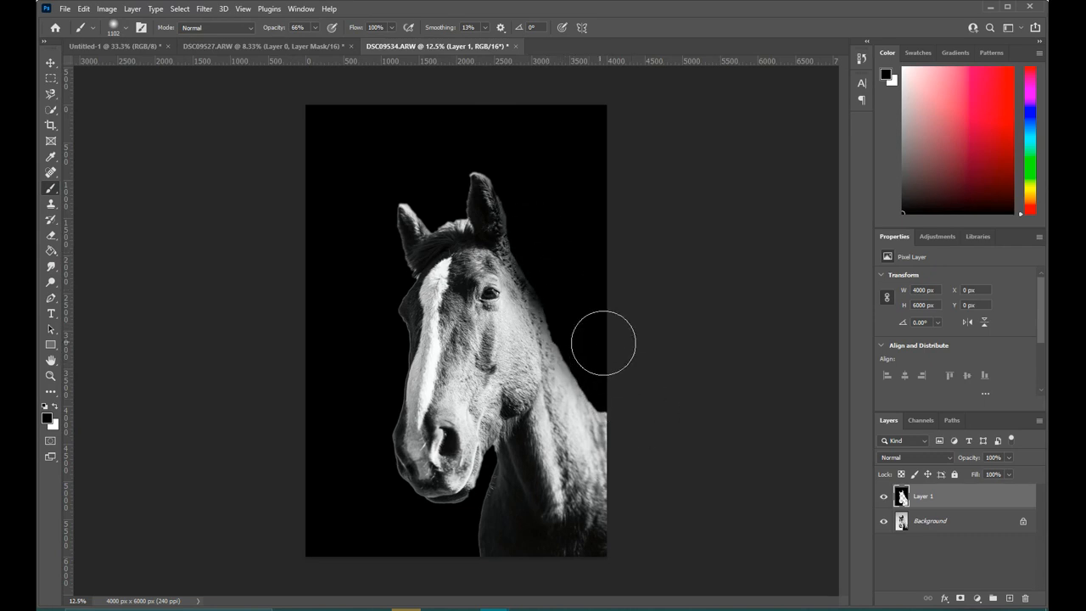
drag(515, 166, 551, 230)
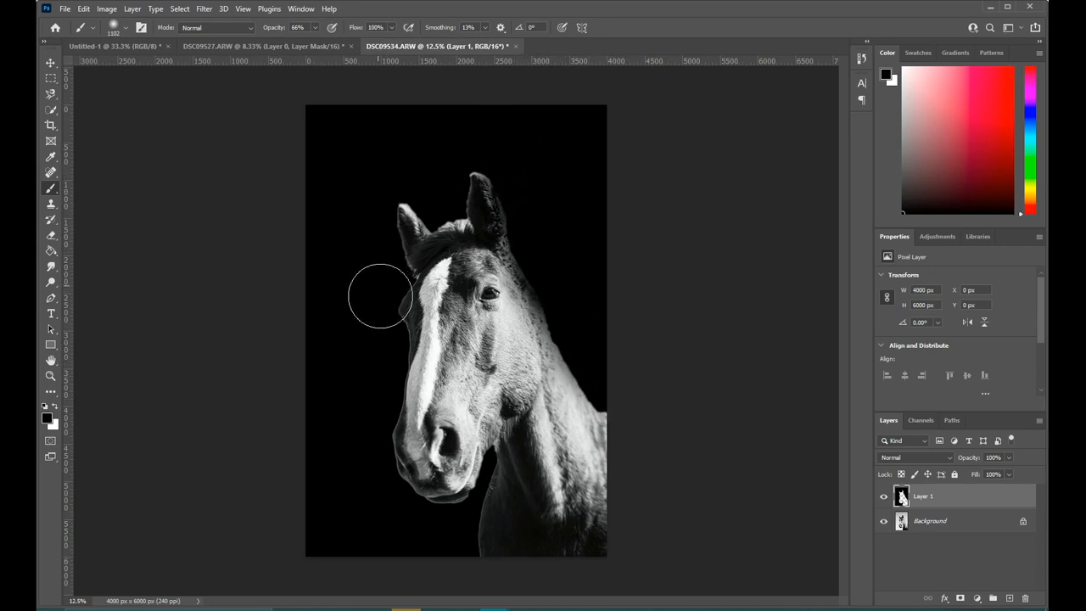
mouse_move(376, 296)
mouse_down()
mouse_move(372, 322)
mouse_move(384, 309)
mouse_move(384, 378)
mouse_up()
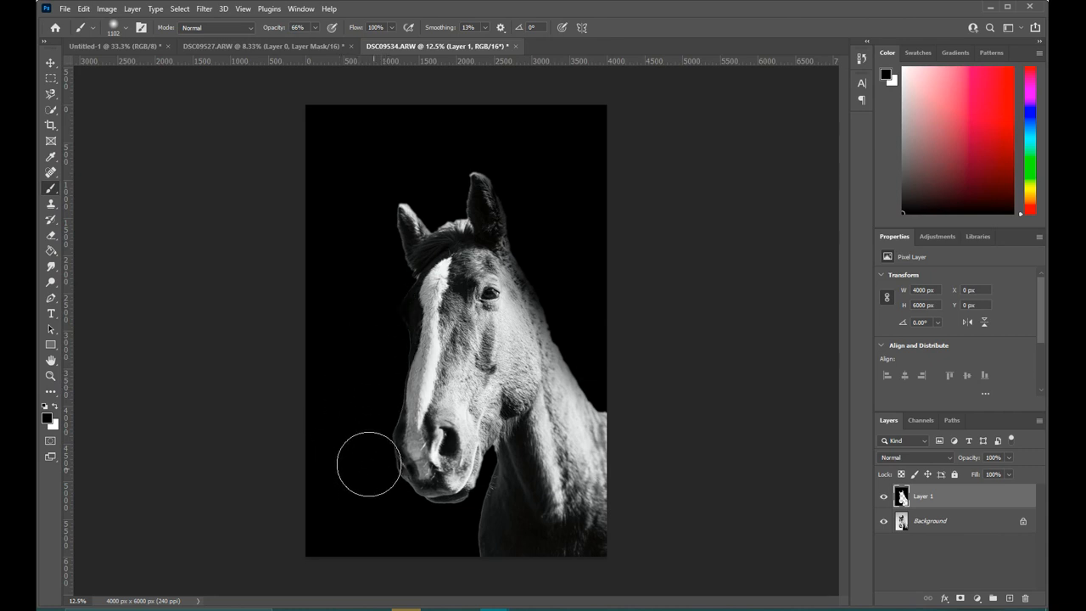
drag(477, 517, 489, 560)
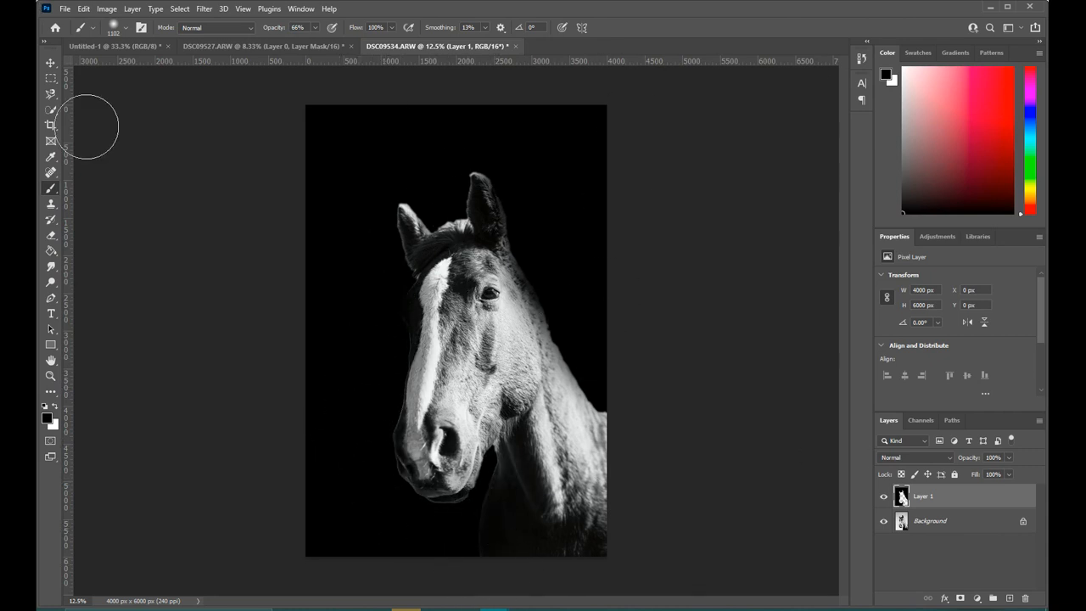
Erase Layer 1's black along the horse's shaded face edge with a 401 px eraser at 11% hardness
click(50, 235)
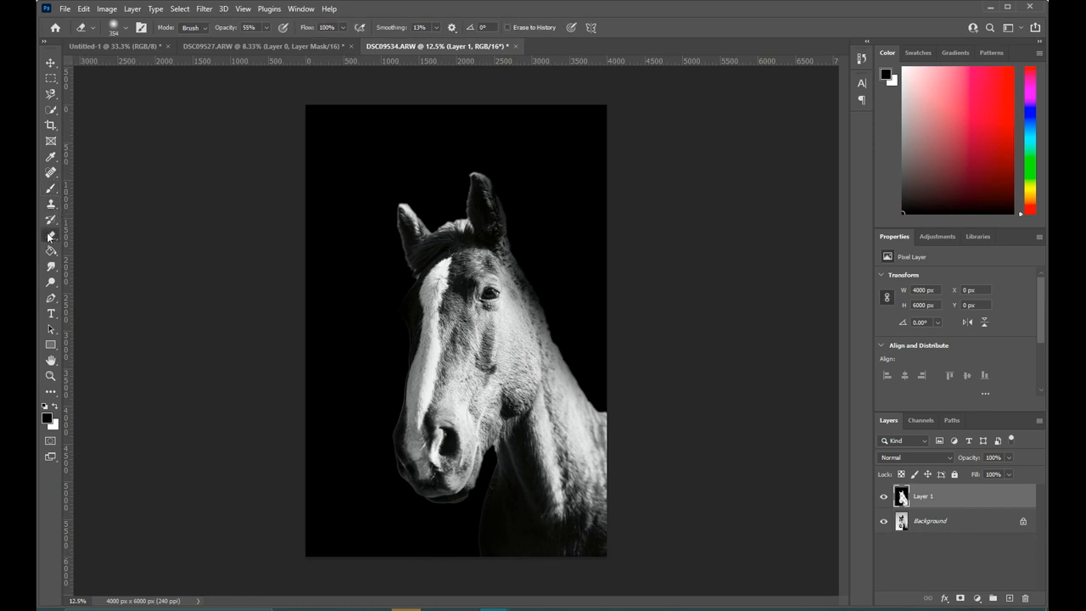
click(126, 28)
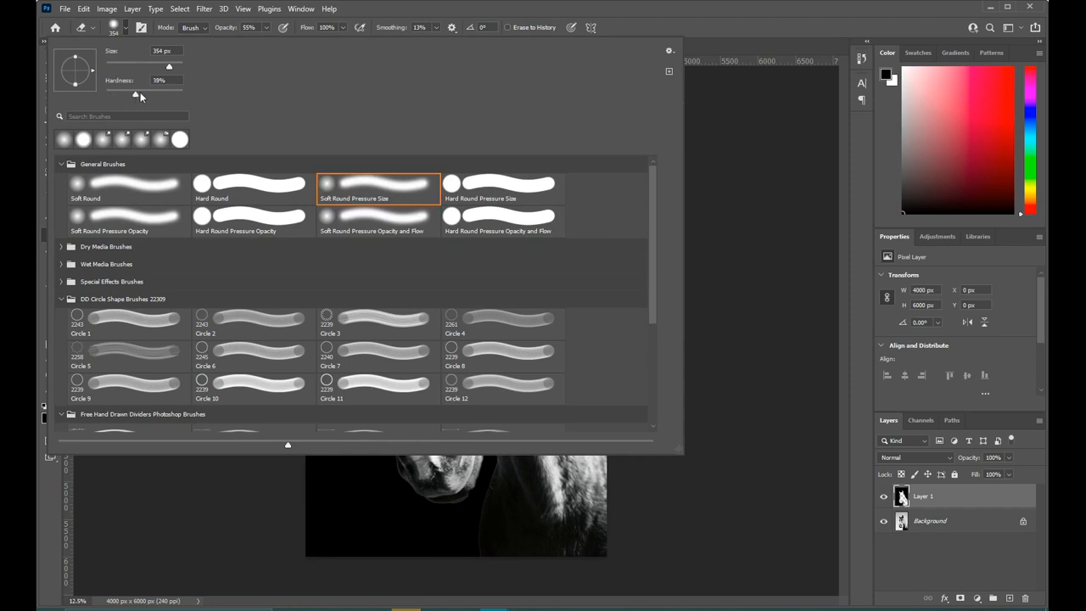
drag(148, 91, 114, 95)
click(840, 419)
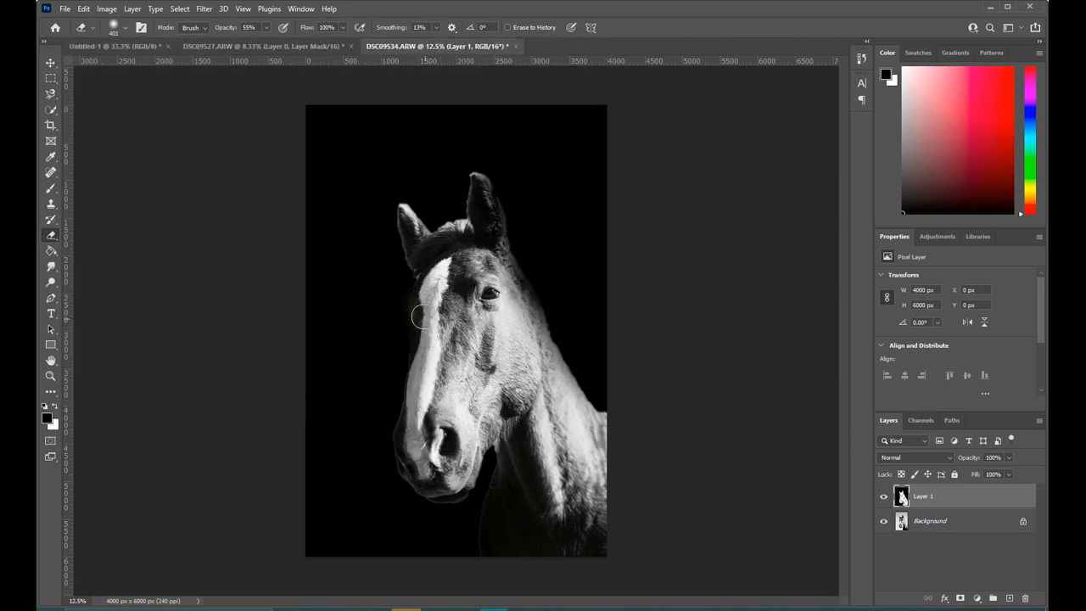
mouse_move(416, 332)
mouse_down()
mouse_move(406, 444)
mouse_move(447, 488)
mouse_up()
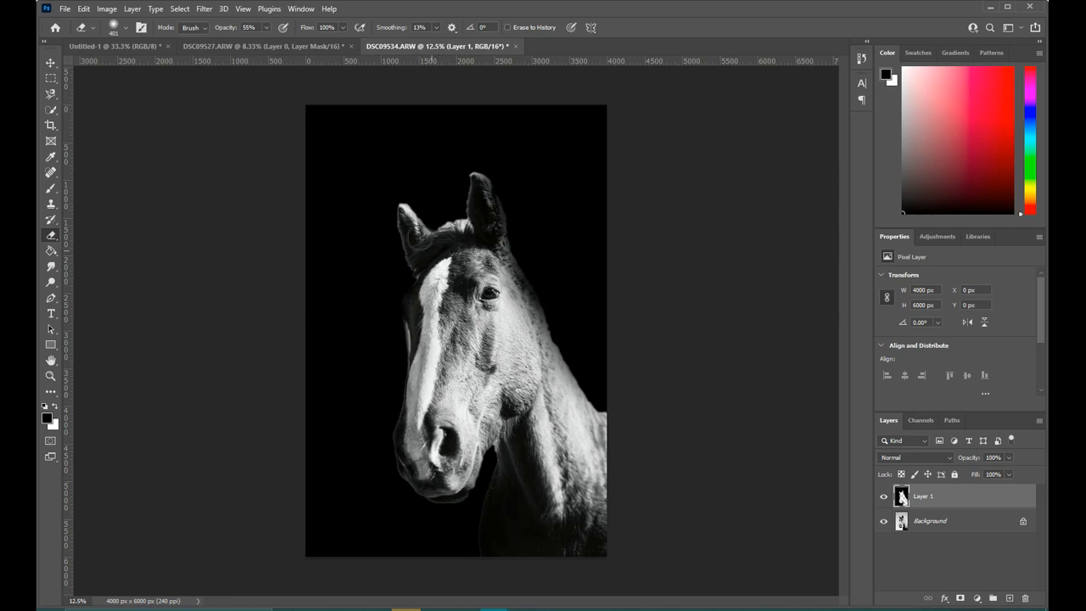
Set the soft black brush's size to 228 px
click(50, 187)
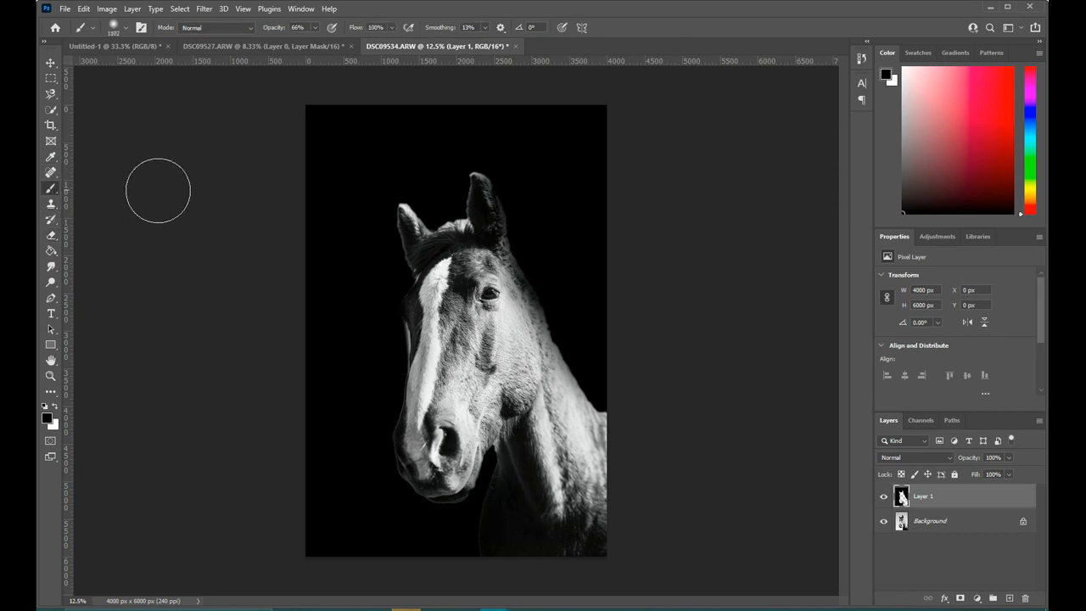
click(116, 27)
click(155, 64)
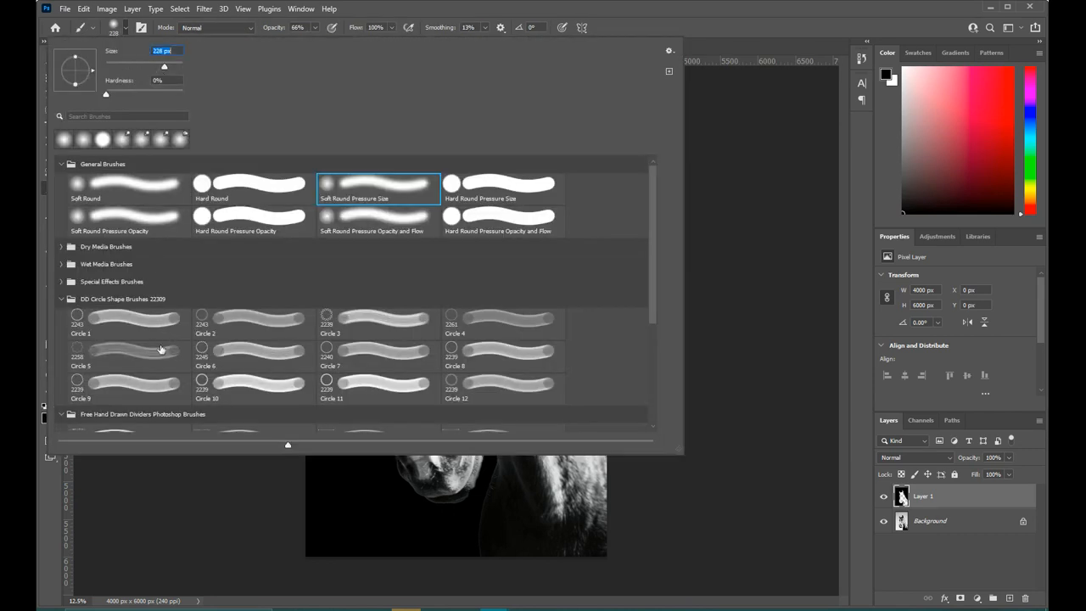
click(181, 515)
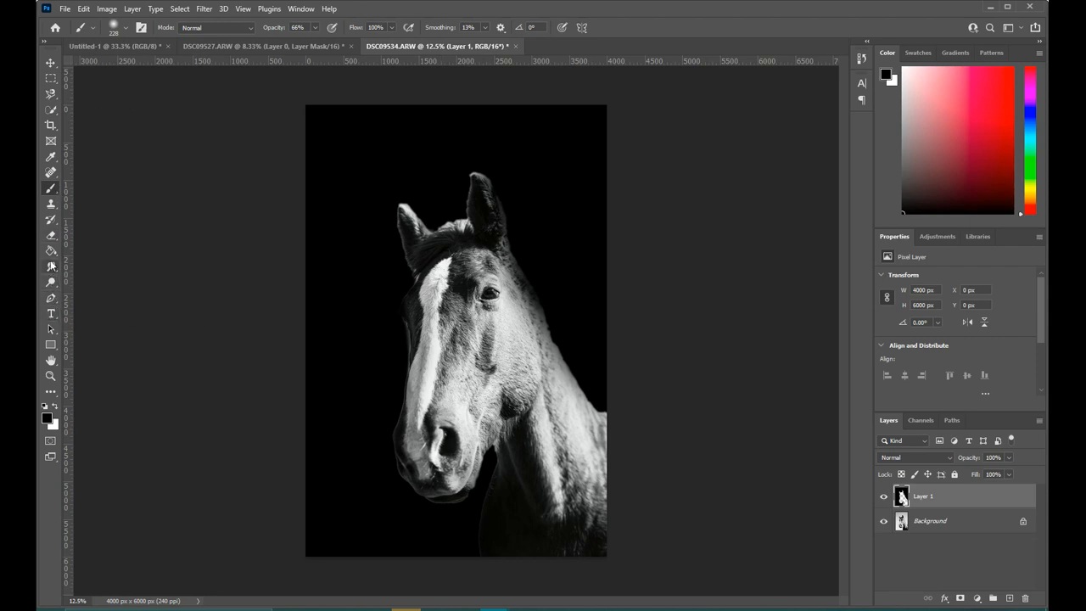
Set the eraser's size to 7 px and its hardness to 0%
click(51, 235)
click(122, 28)
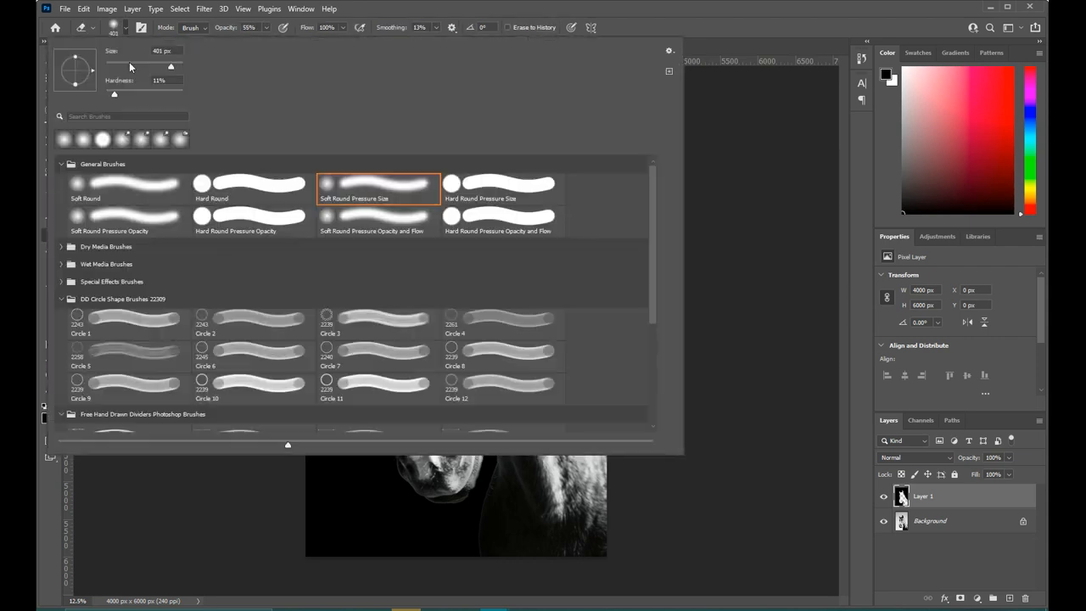
drag(112, 64, 100, 97)
click(147, 525)
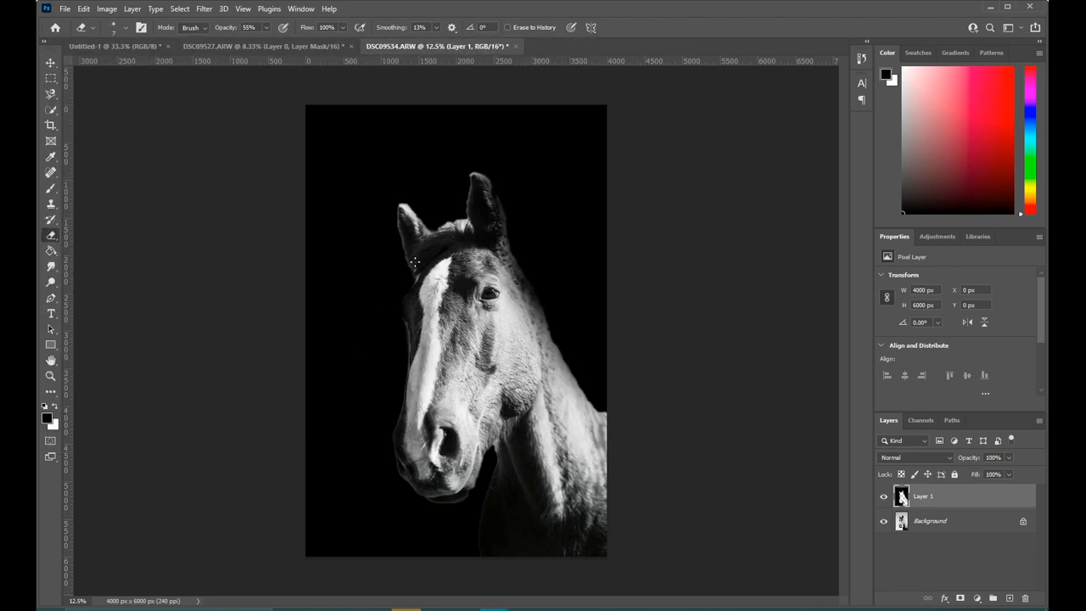
click(116, 28)
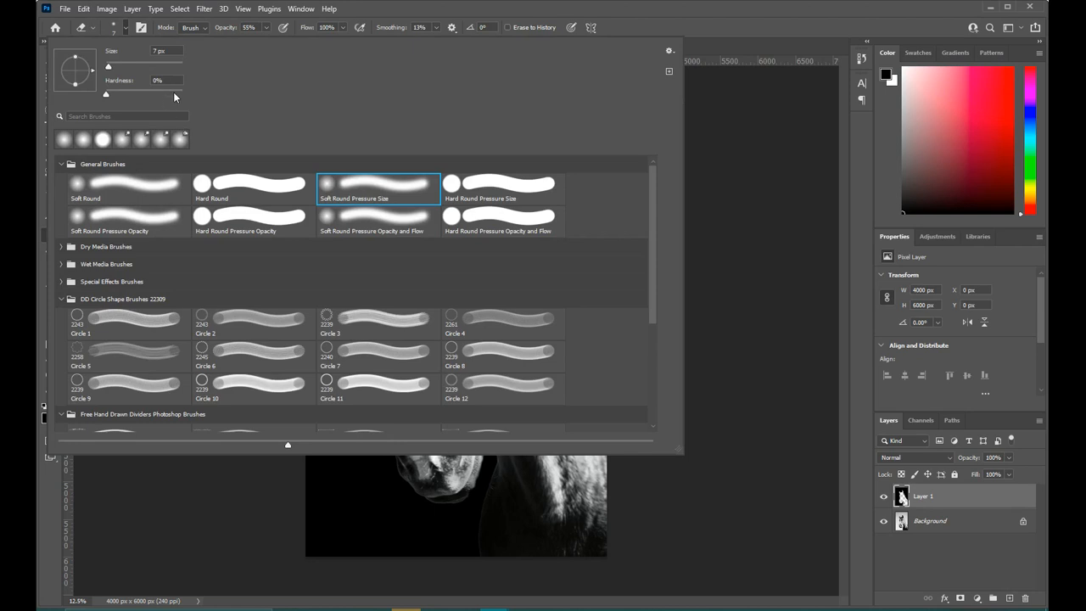
click(175, 467)
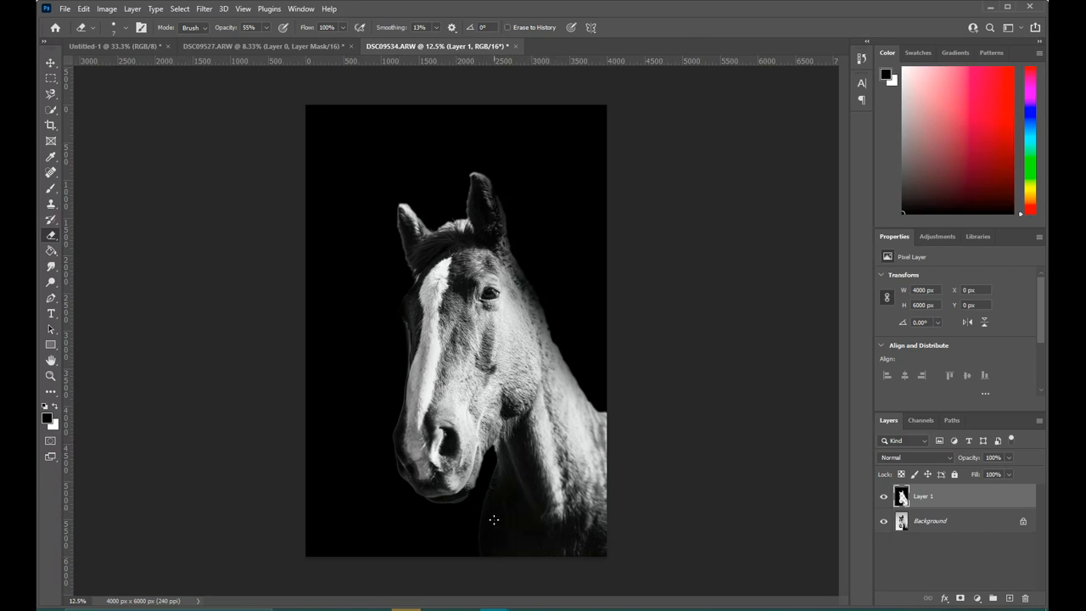
Switch to the DSC09527.ARW document and examine the horse's ears, mane and muzzle against the black background up close
click(232, 48)
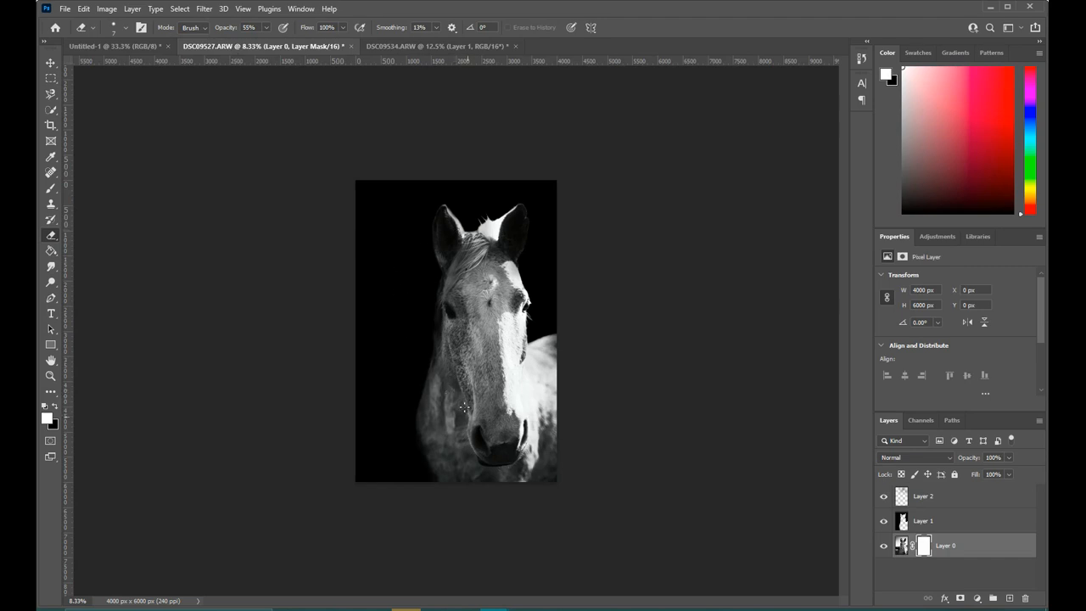
scroll(465, 321, down, 1)
scroll(465, 321, up, 3)
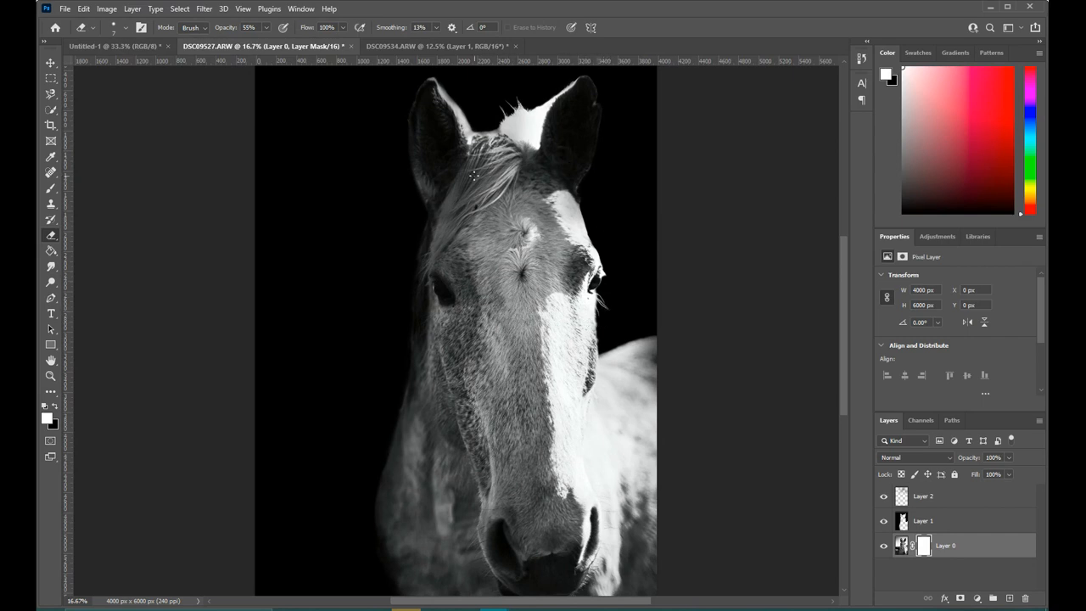
scroll(564, 445, down, 2)
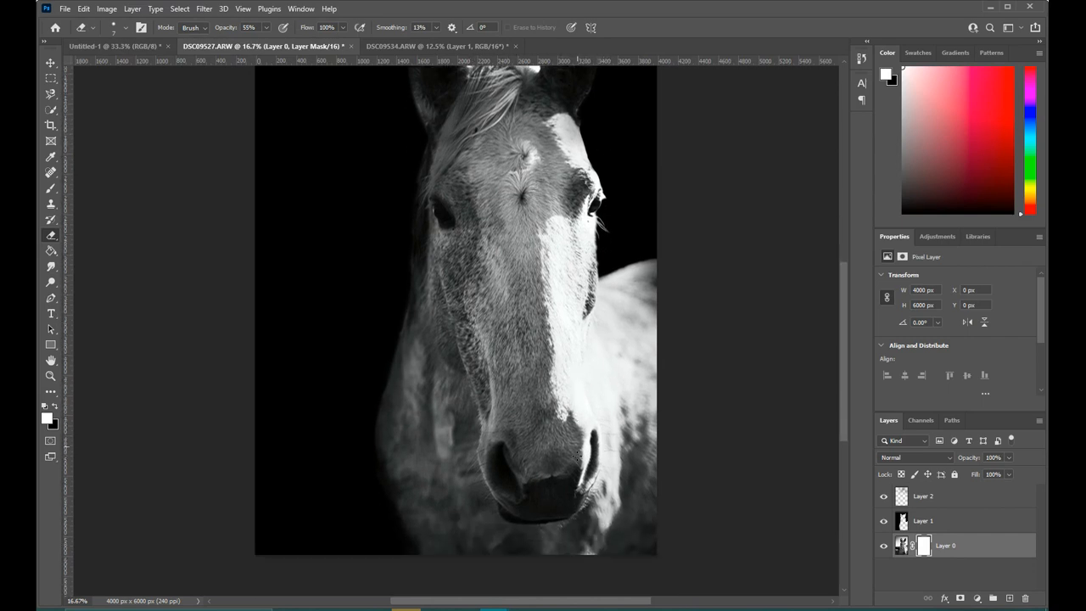
scroll(588, 445, up, 2)
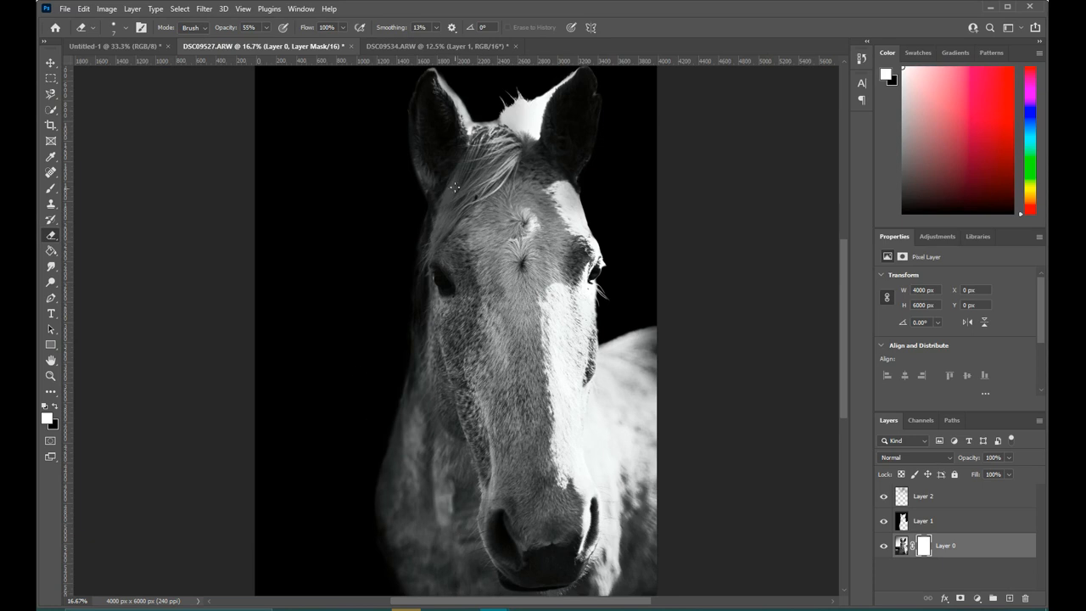
View the black-background DSC09534.ARW portrait and switch to the same horse photo in Pixlr E
click(406, 46)
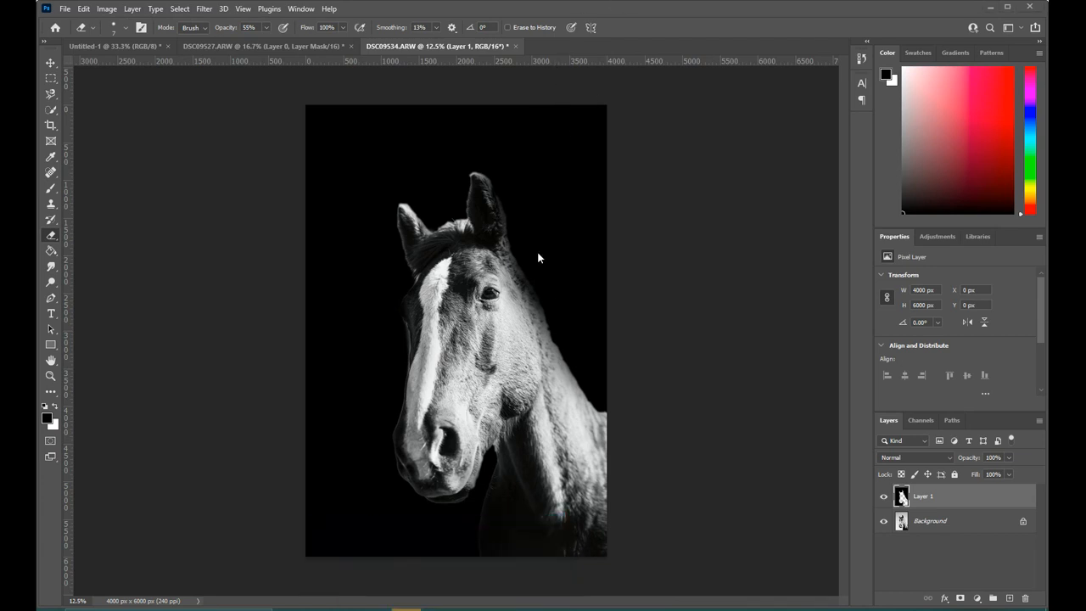
mouse_move(406, 606)
click(365, 567)
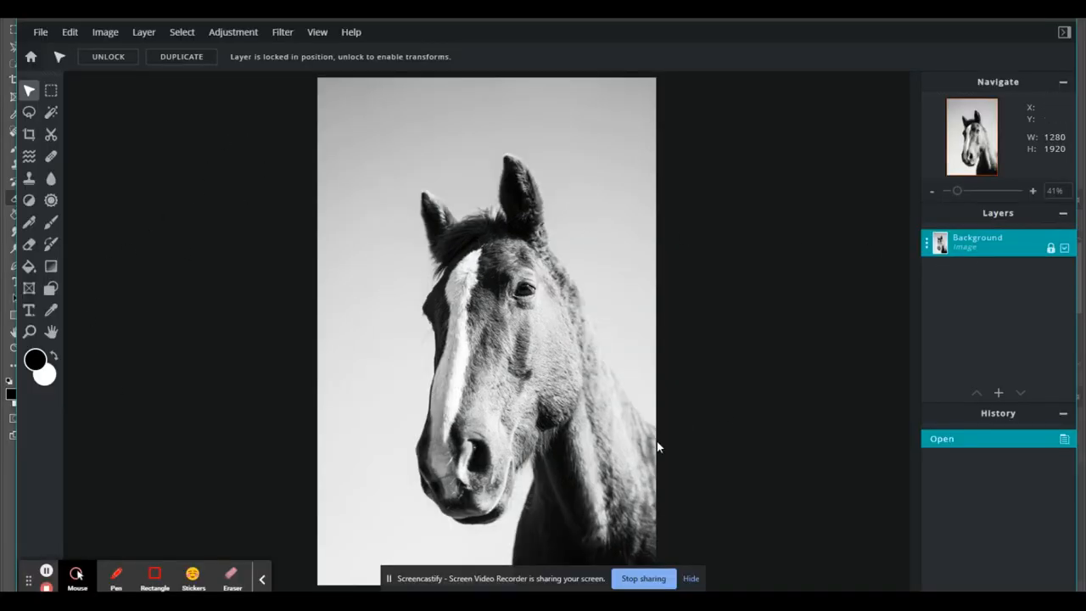
Switch to Lightroom, locate the export option for the DSC09534.ARW photo, and return to Pixlr E
click(594, 605)
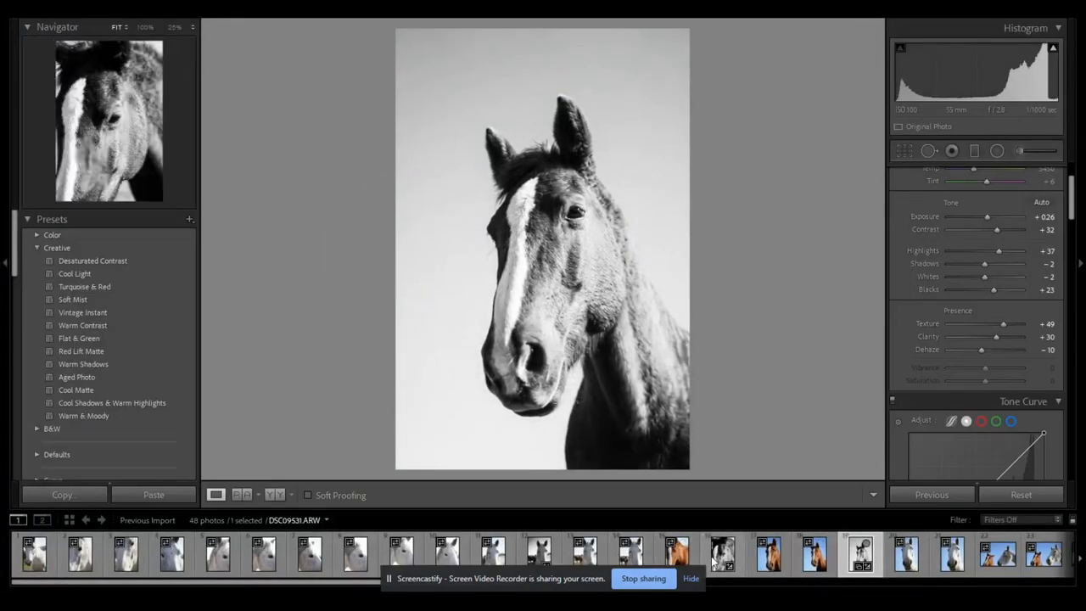
right_click(866, 554)
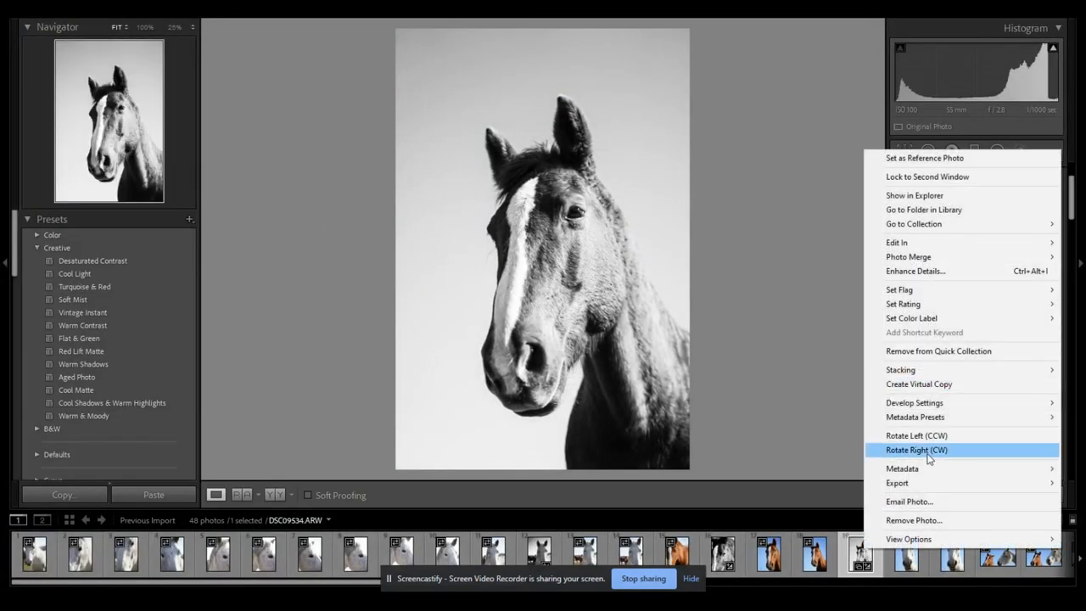
mouse_move(923, 484)
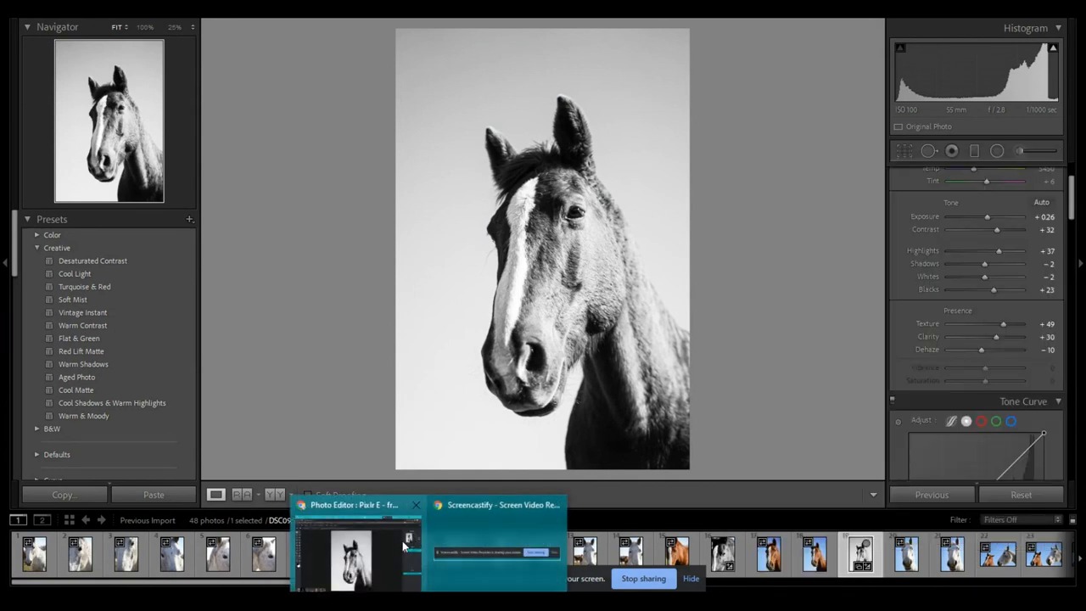
click(402, 541)
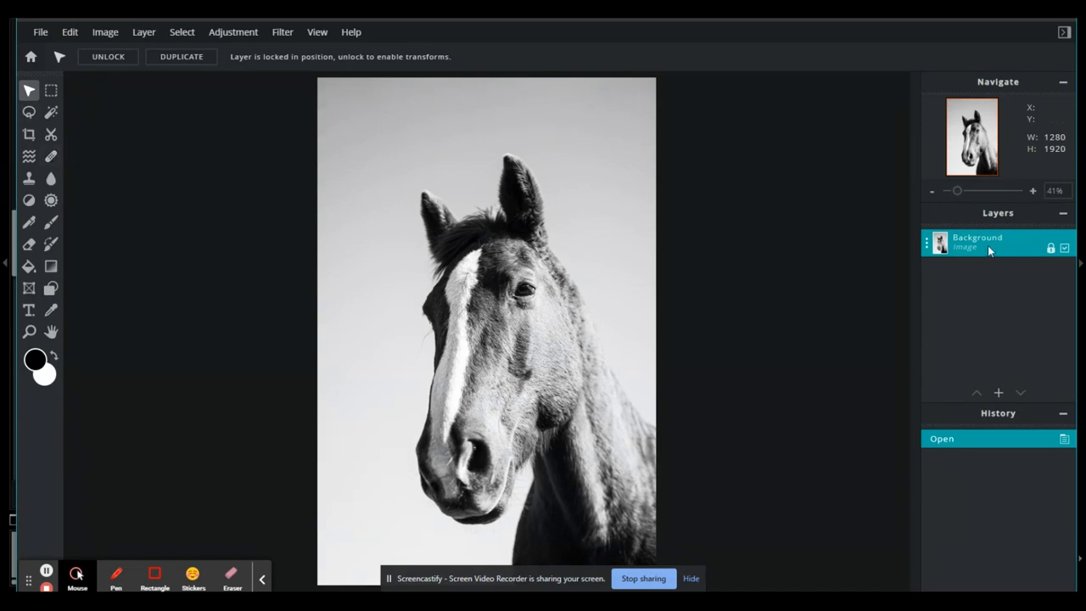
Add an empty layer above the Background in Pixlr E
click(1002, 393)
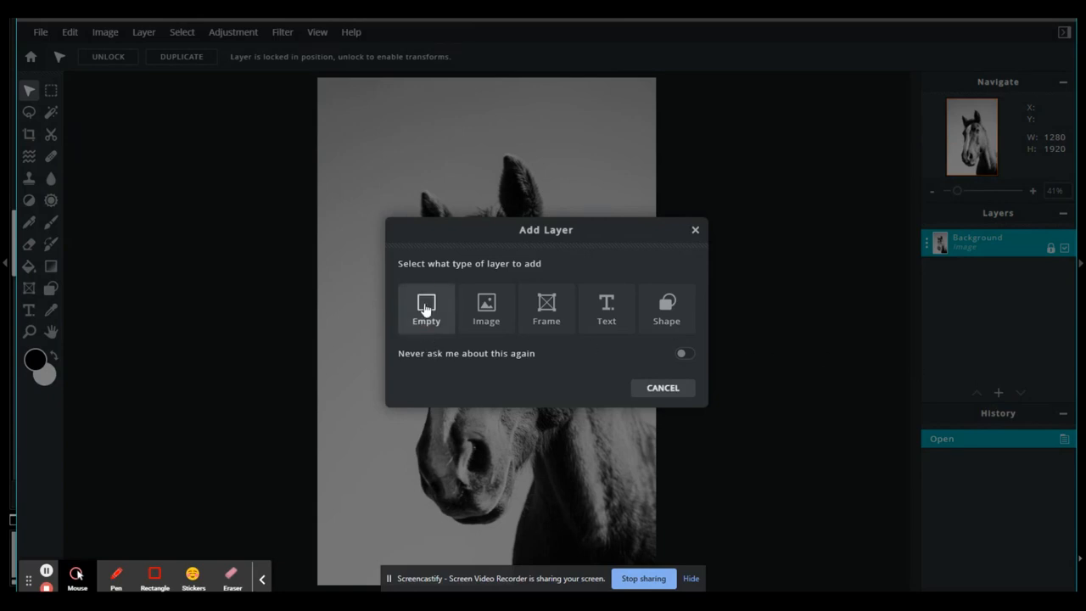
click(426, 309)
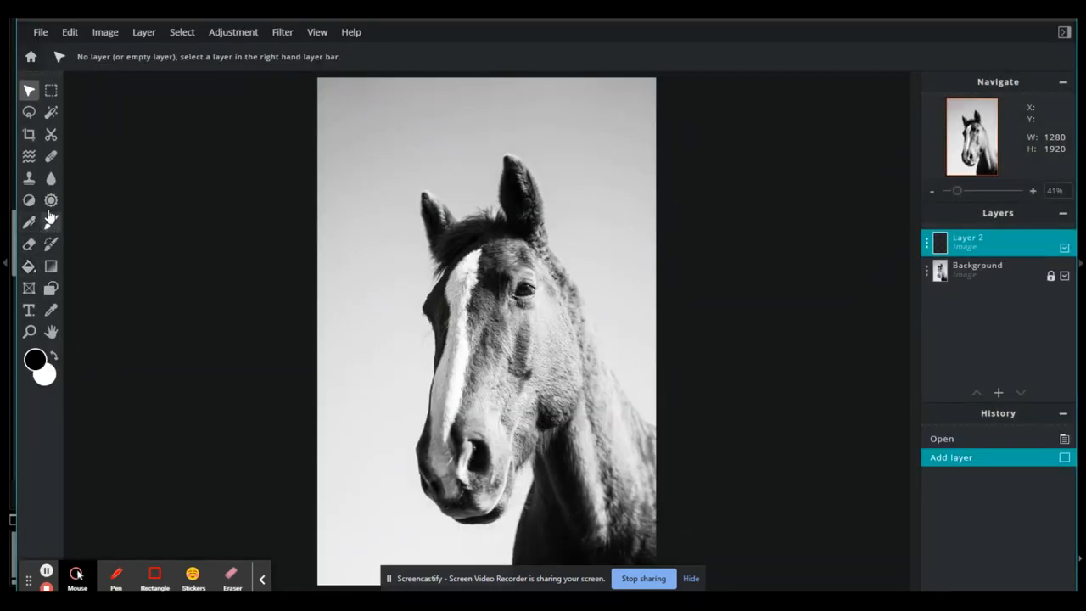
Try selecting the sky with the Wand at a tolerance of 32 while Layer 2 is active, and clear the selection
click(51, 111)
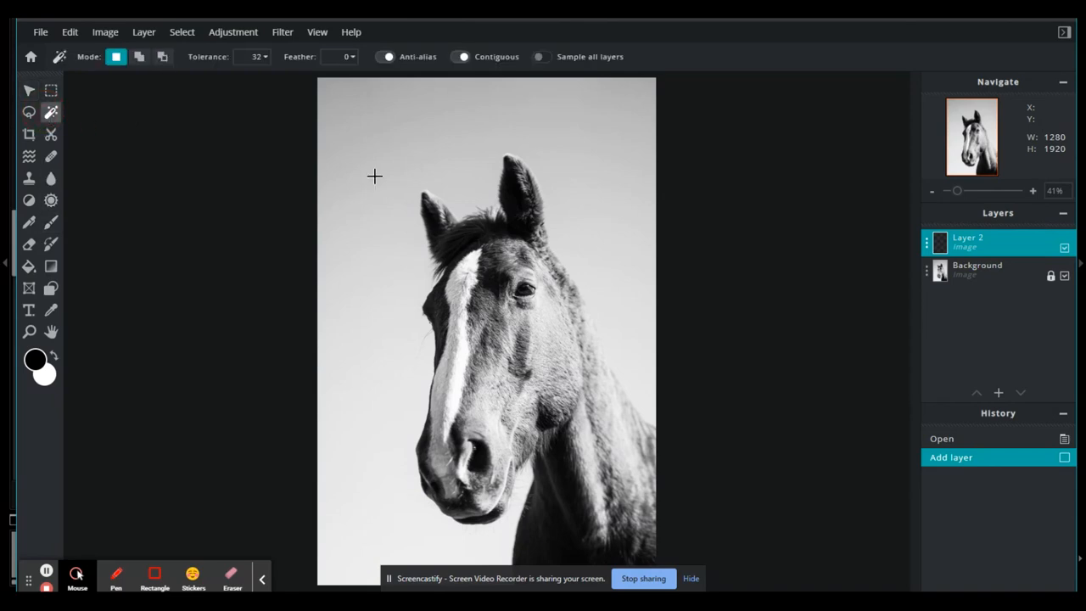
click(391, 176)
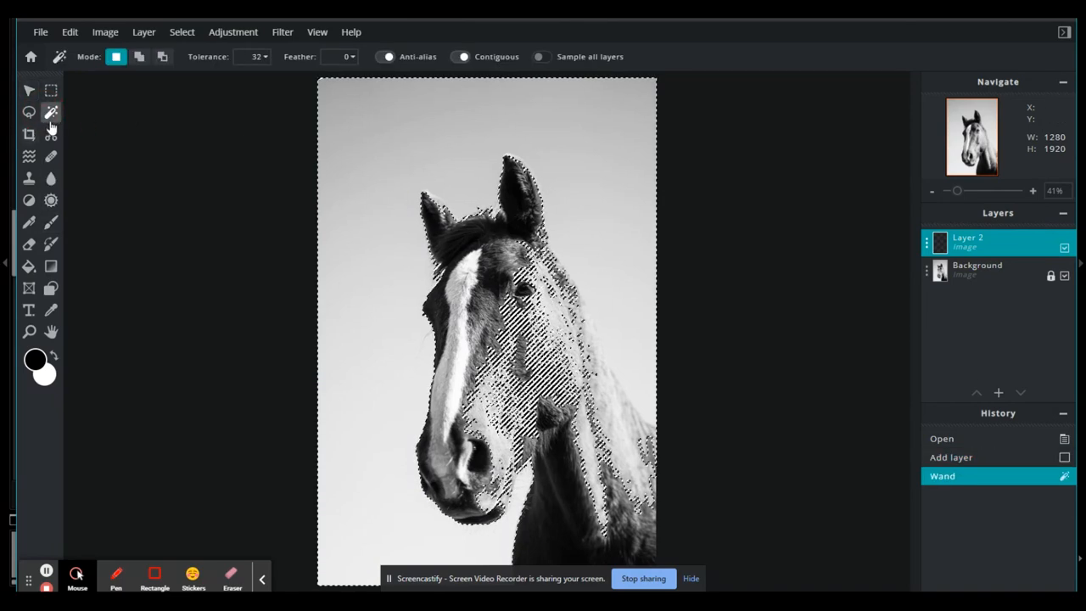
click(247, 214)
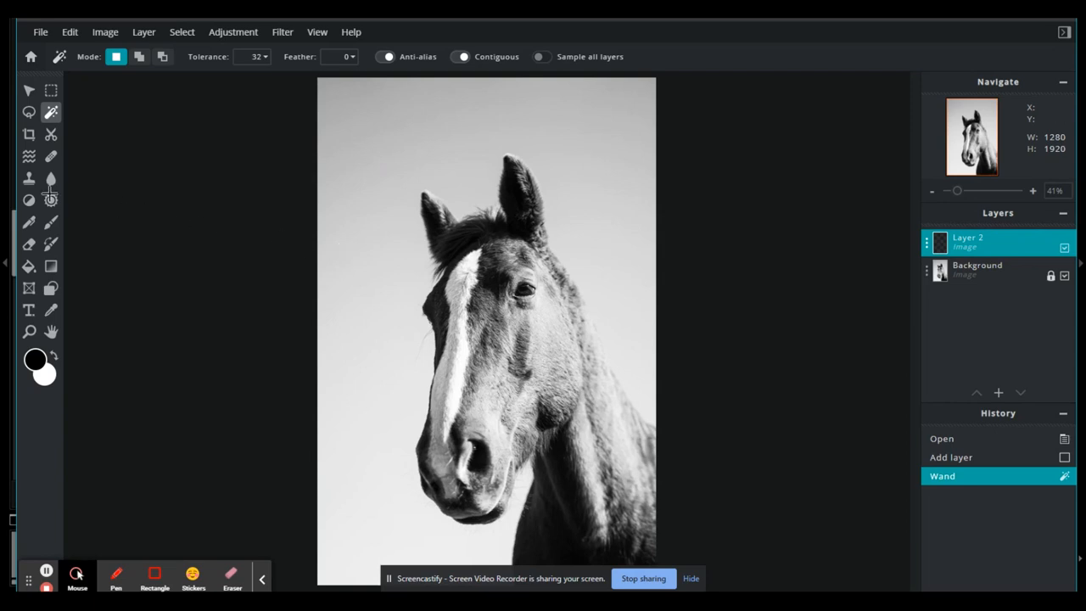
Lasso an area around the horse's ears and forehead at size 50, and make the Background layer active
click(31, 114)
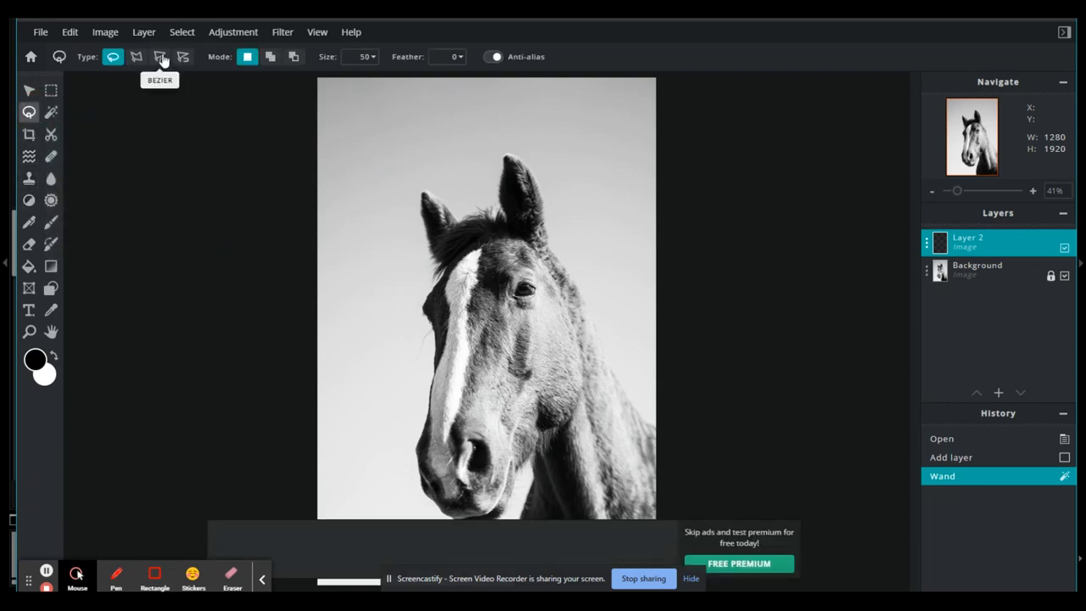
click(182, 56)
mouse_move(395, 395)
mouse_down()
mouse_move(377, 232)
mouse_move(394, 186)
mouse_up()
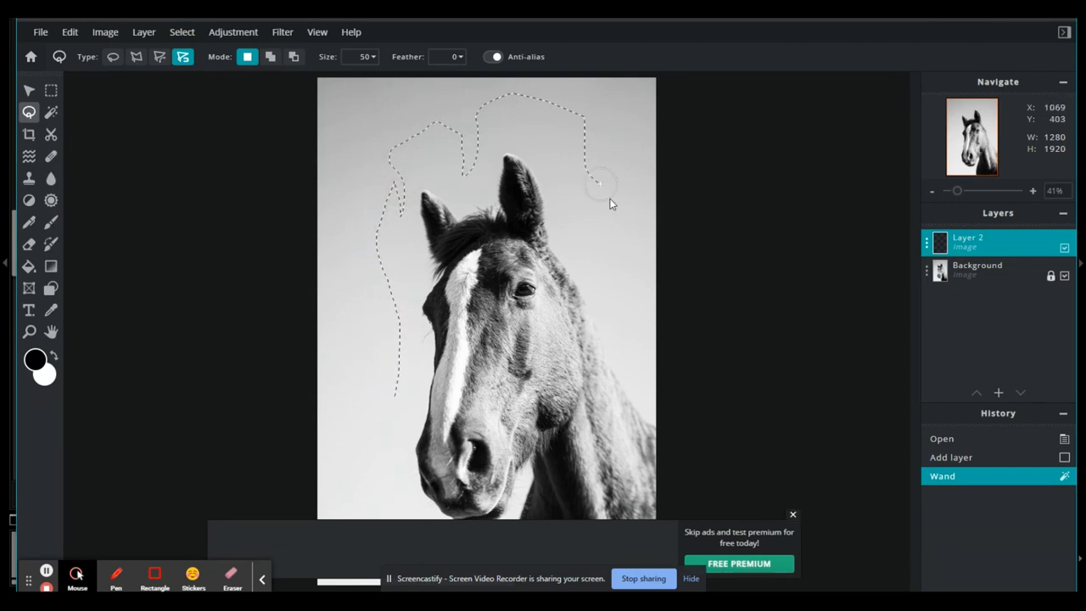
click(995, 279)
drag(749, 238, 747, 230)
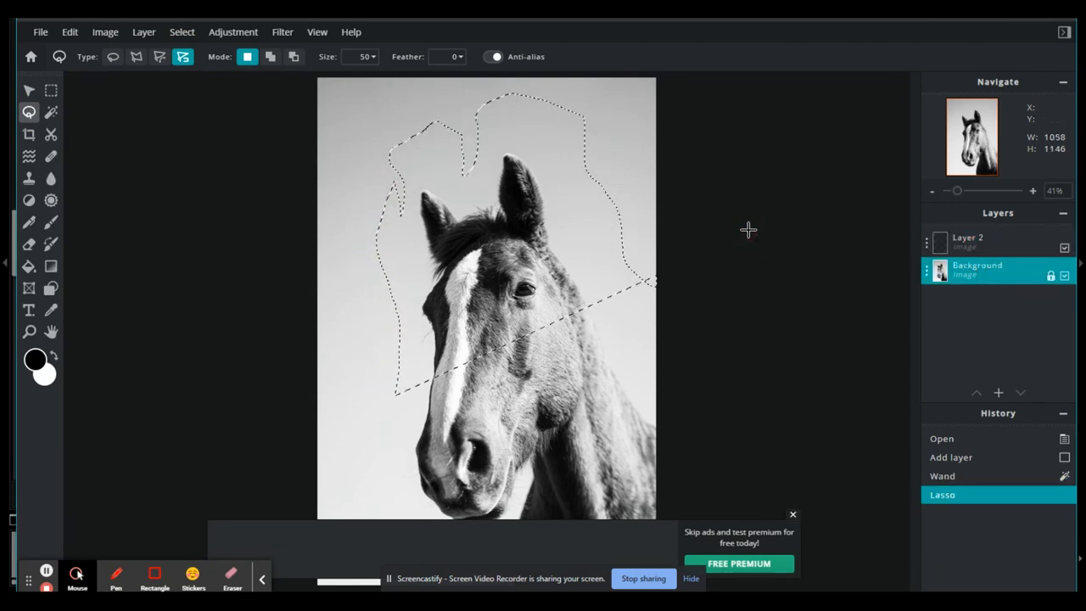
Try tracing the horse's neck and ears with the lasso on the Background layer, clear the selection, and close the advertisement
mouse_move(767, 309)
mouse_down()
mouse_move(732, 322)
mouse_move(643, 405)
mouse_move(619, 376)
mouse_move(515, 134)
mouse_move(491, 164)
mouse_move(499, 204)
mouse_move(481, 218)
mouse_move(439, 187)
mouse_move(396, 182)
mouse_move(409, 243)
mouse_move(388, 301)
mouse_up()
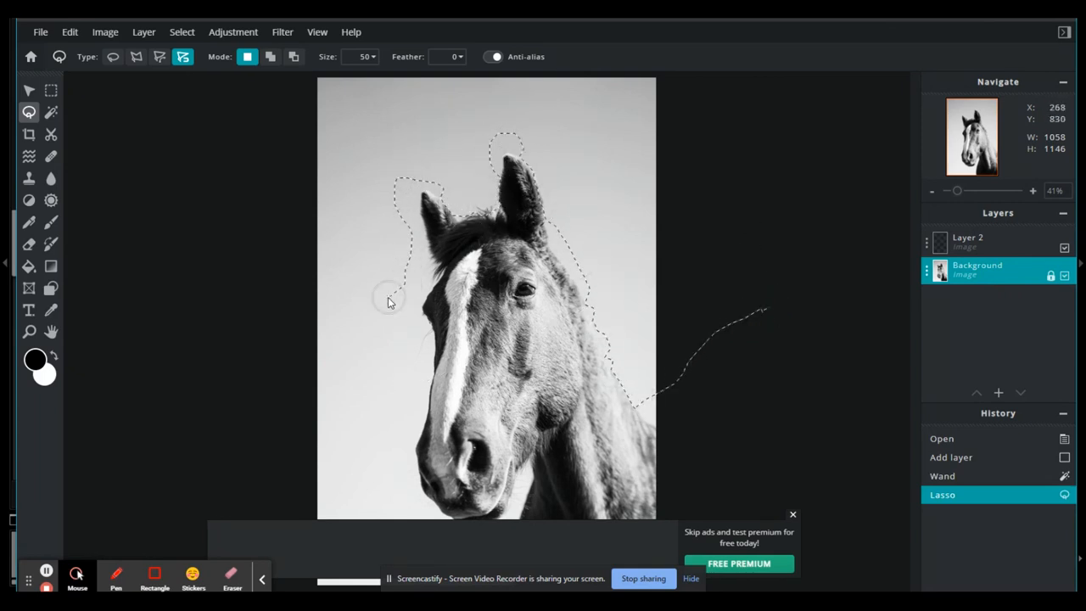
double_click(359, 165)
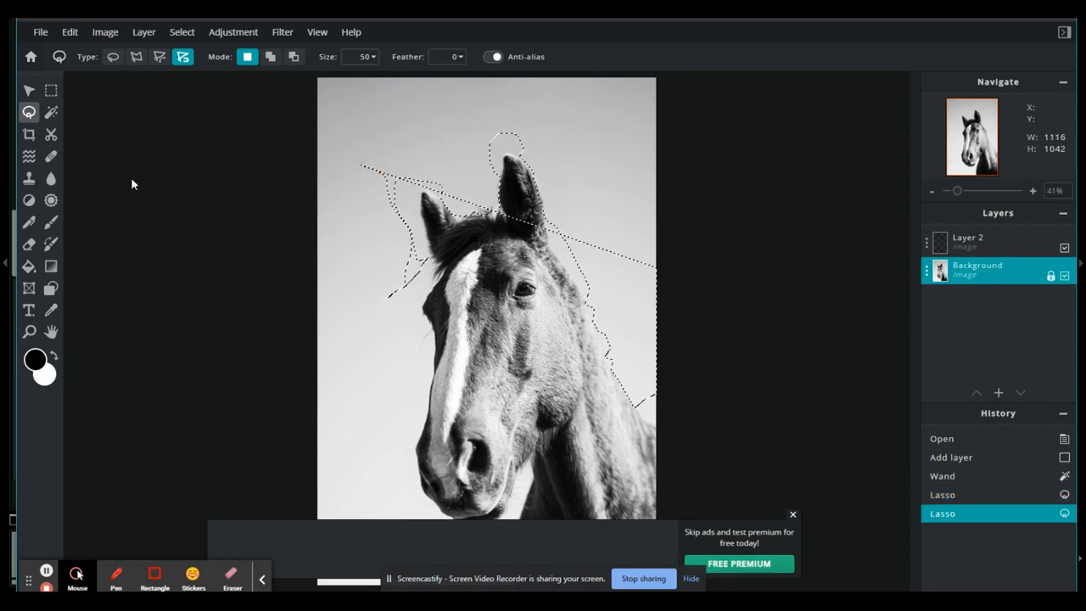
mouse_move(131, 178)
mouse_down()
mouse_move(64, 260)
mouse_move(60, 222)
mouse_move(110, 200)
mouse_move(125, 297)
mouse_move(218, 339)
mouse_up()
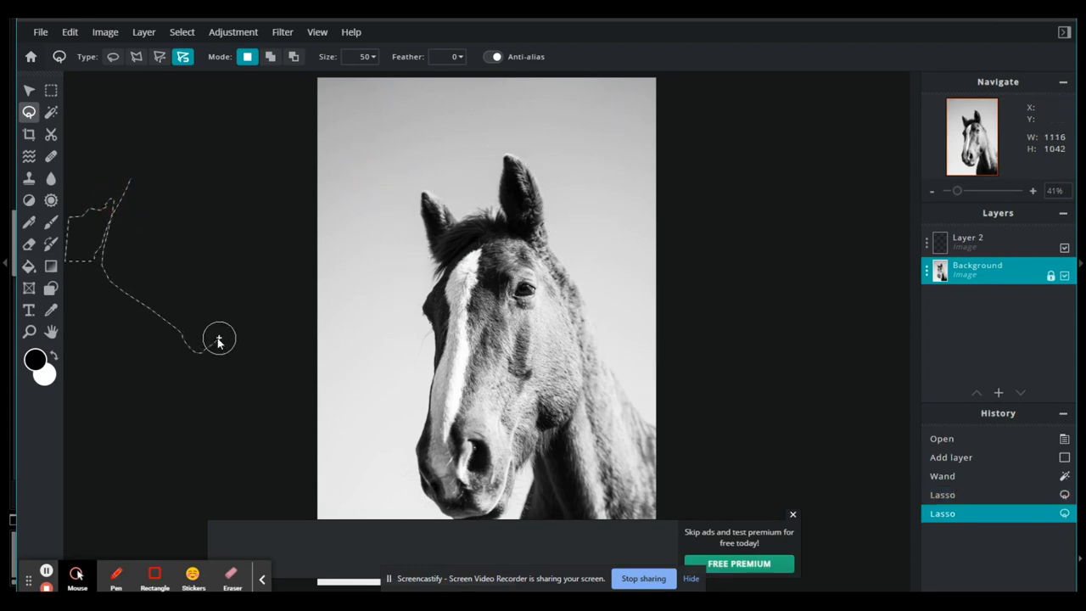
double_click(216, 337)
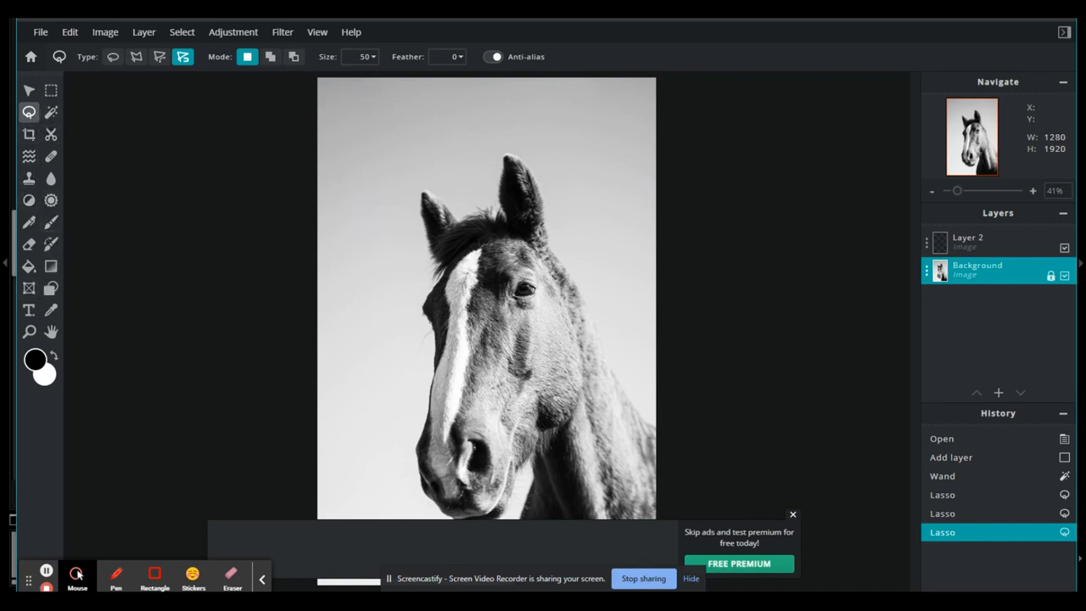
click(793, 516)
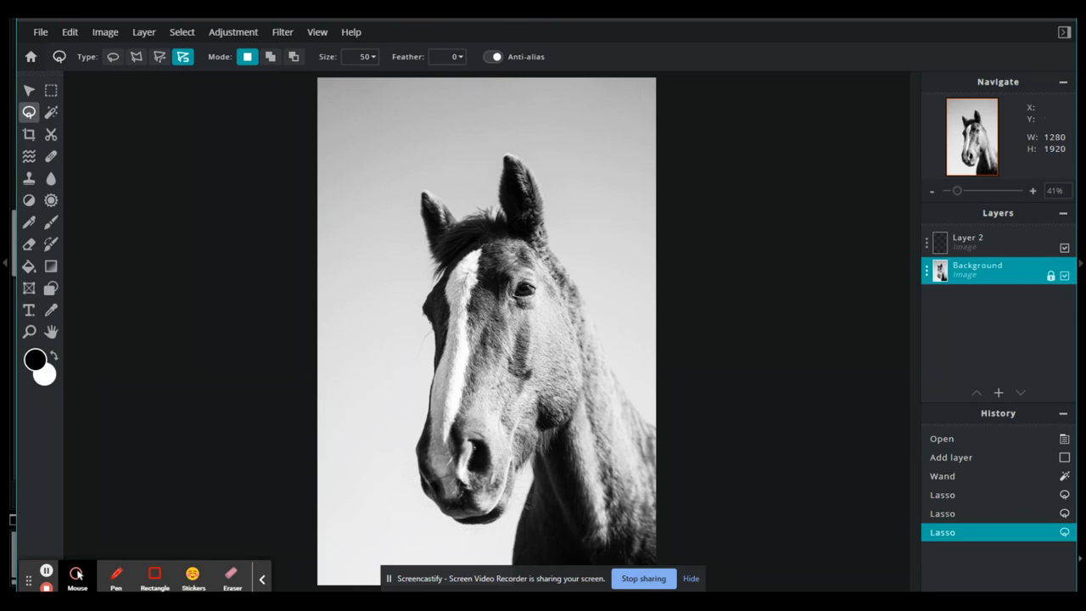
Compare the black-background portrait in Photoshop with the original photo in Pixlr E, ending in Photoshop
click(493, 603)
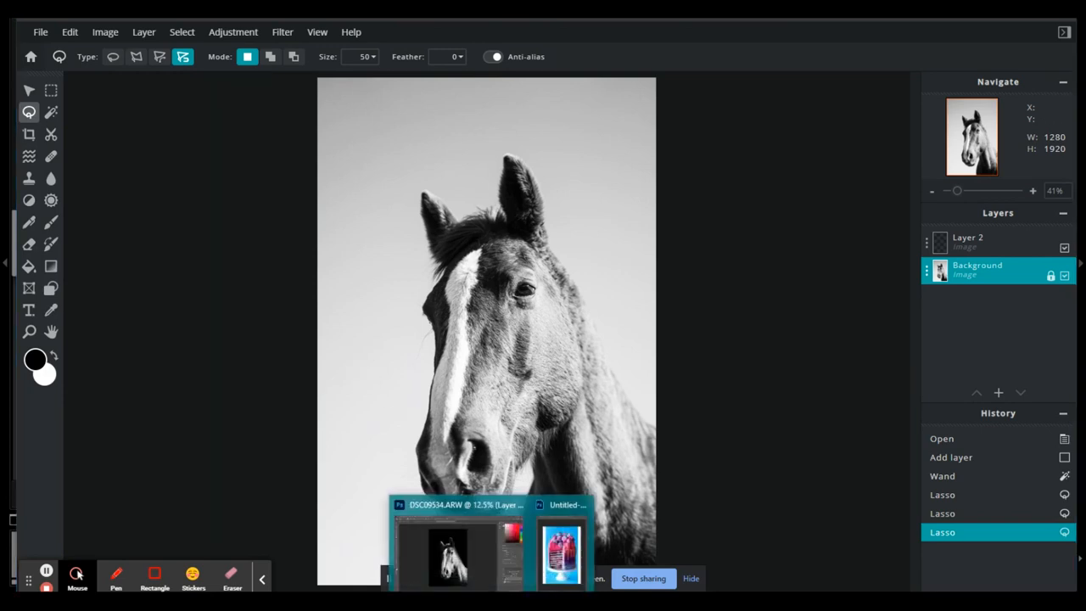
click(458, 550)
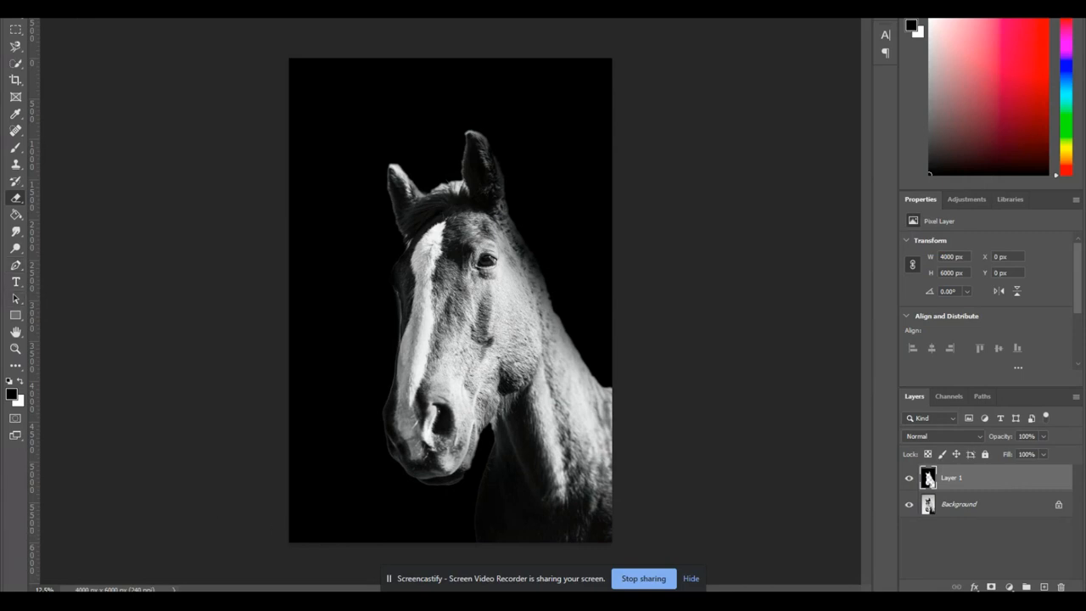
click(429, 603)
click(386, 543)
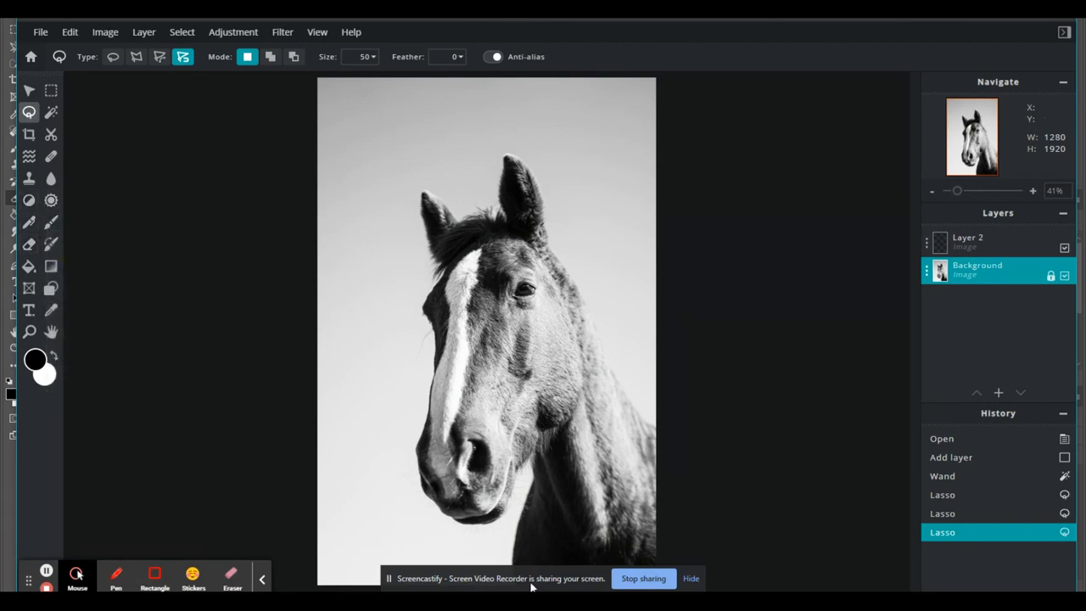
mouse_move(485, 585)
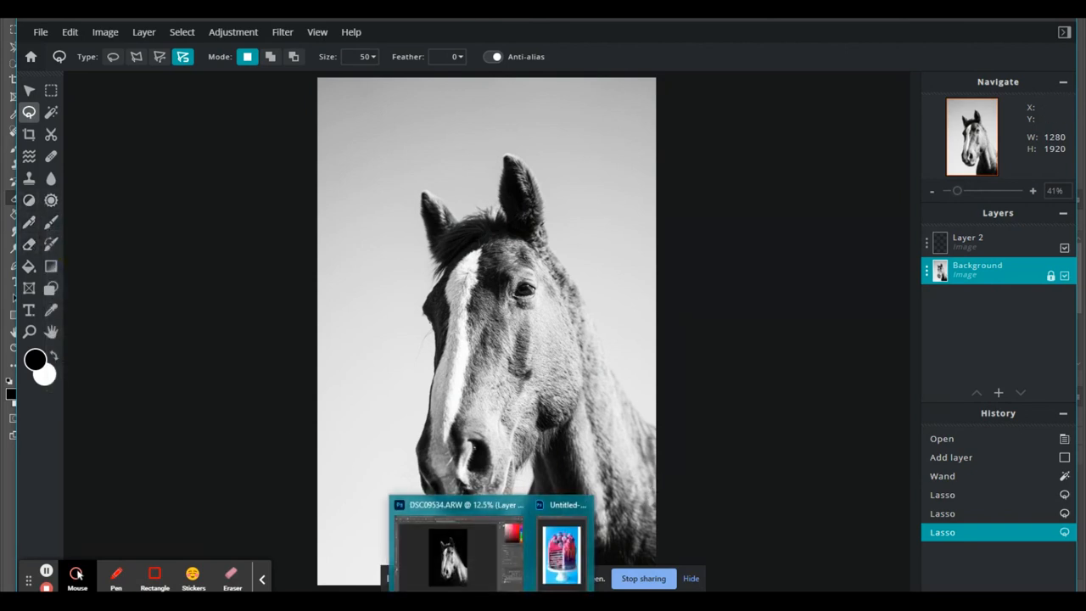
click(464, 580)
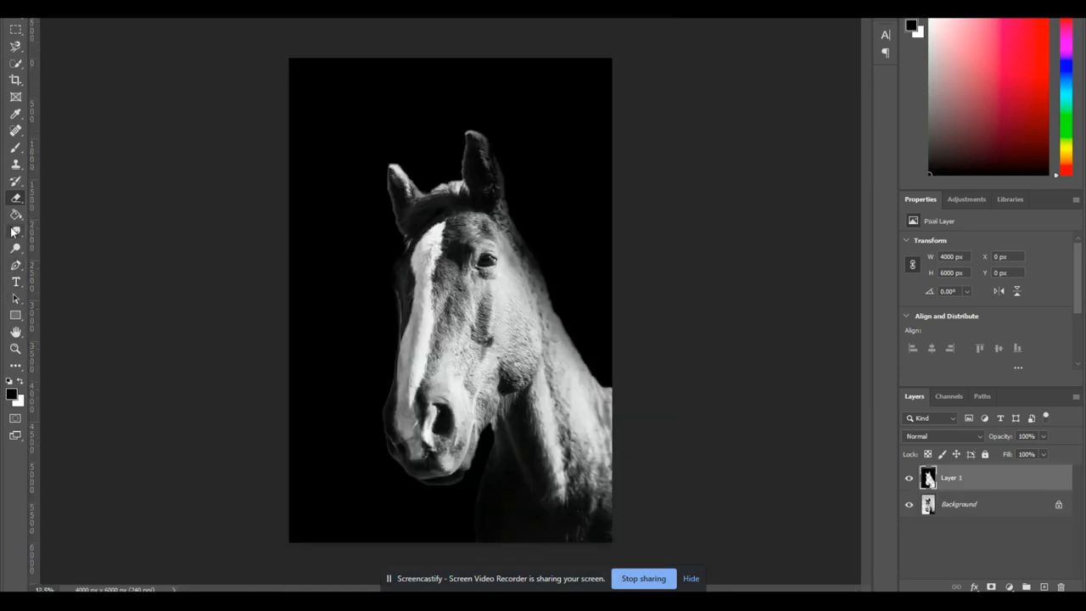
Darken the horse's eye on the Background layer with the Burn tool
click(13, 230)
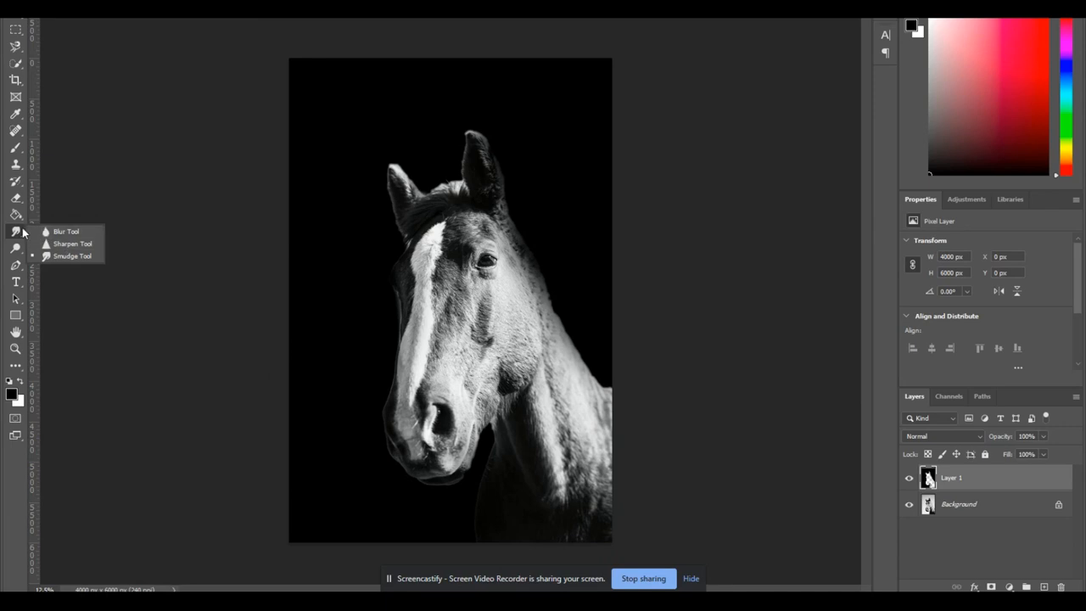
click(15, 248)
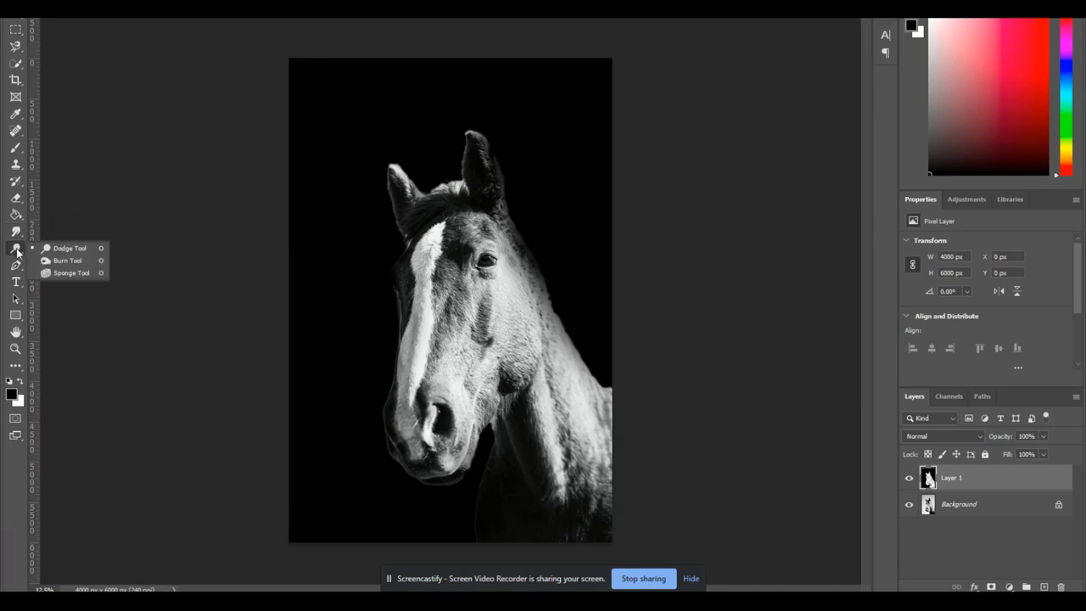
click(82, 262)
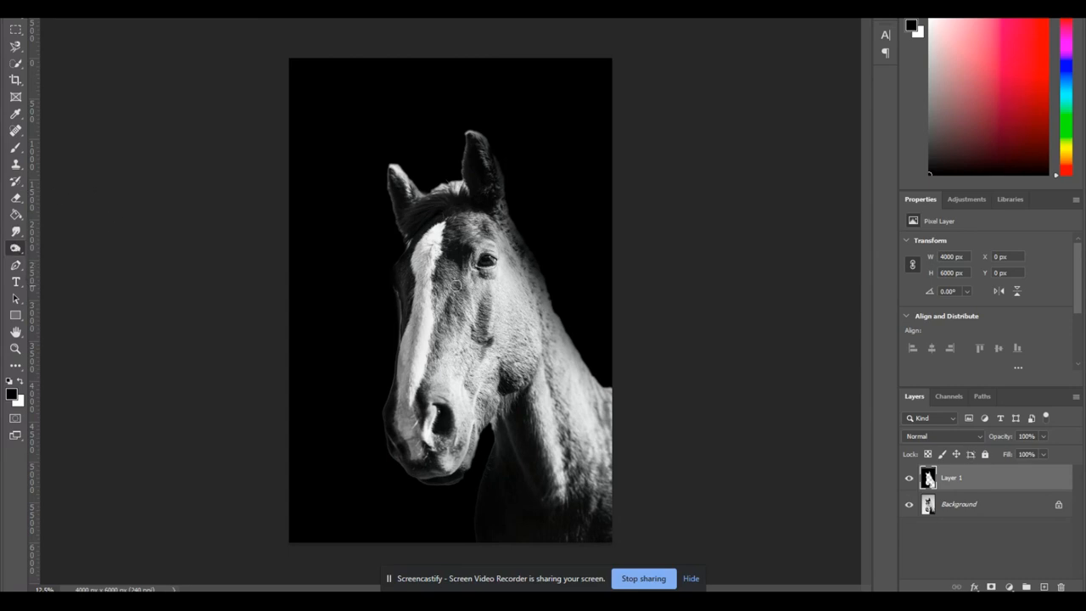
click(970, 509)
mouse_move(485, 265)
mouse_down()
mouse_move(494, 270)
mouse_move(487, 259)
mouse_up()
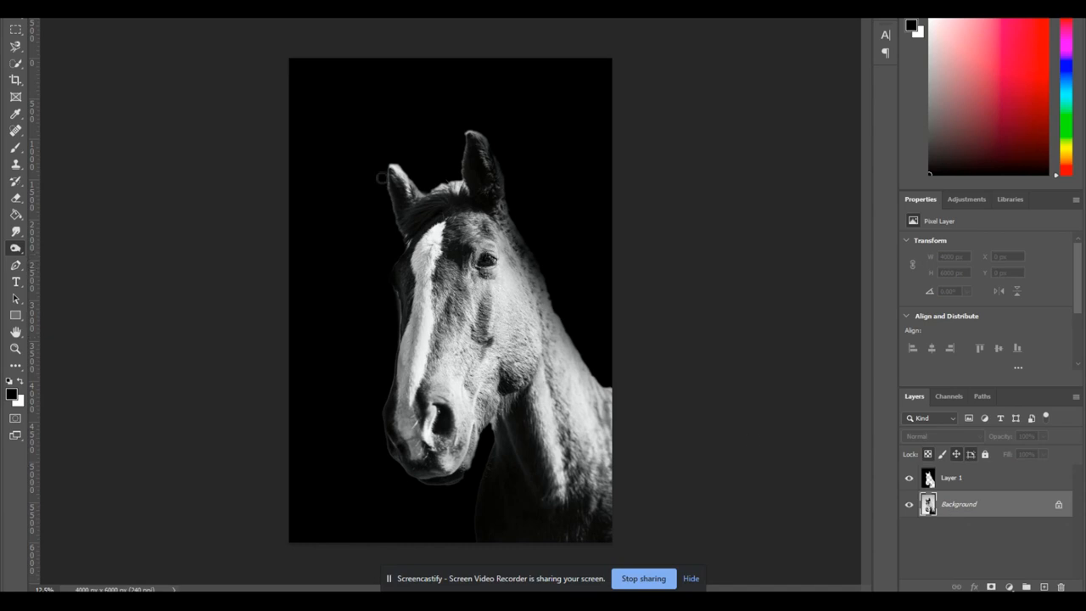